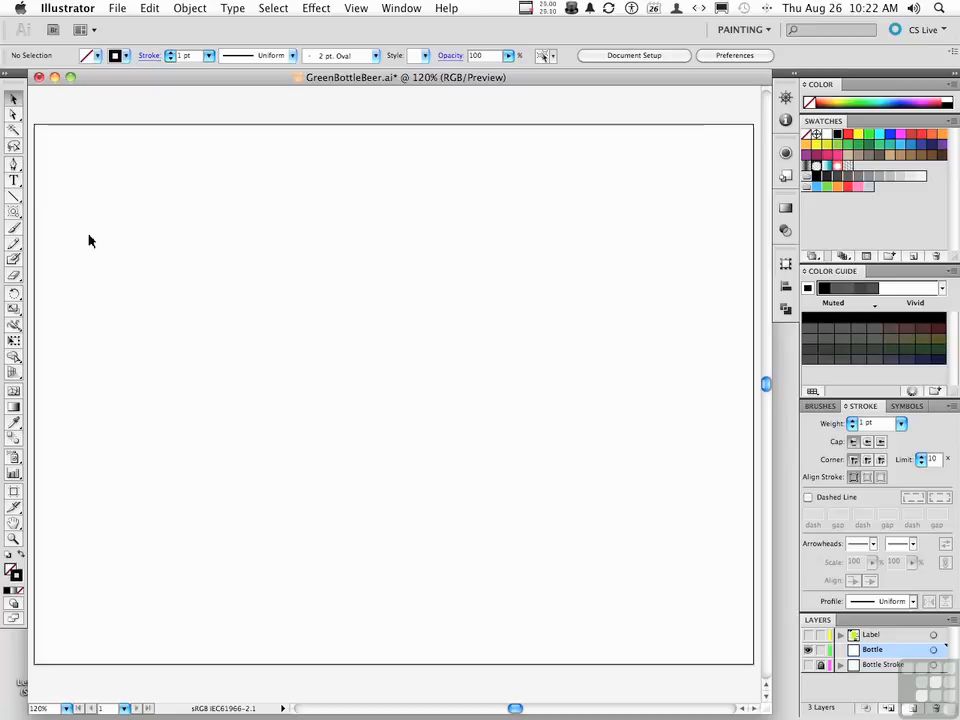
# - Draw an open half-bottle profile with the Pen tool: straight neck, curved shoulder, straight side and half base, about 505 by 65 px
pyautogui.click(13, 166)
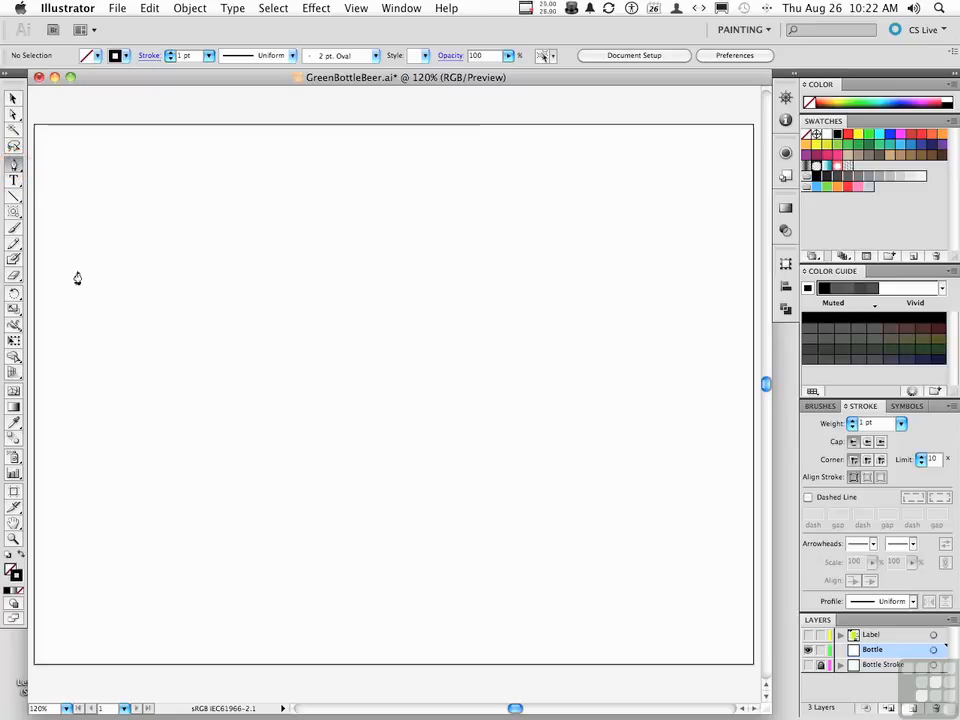
pyautogui.click(123, 312)
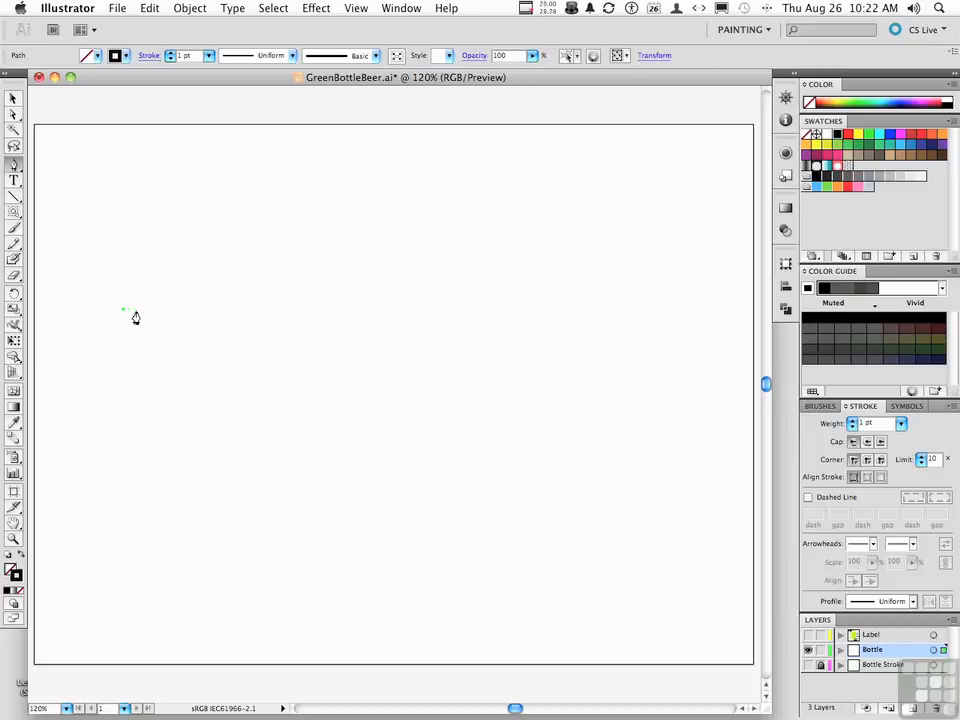
pyautogui.keyDown('shift'); pyautogui.click(196, 316); pyautogui.keyUp('shift')
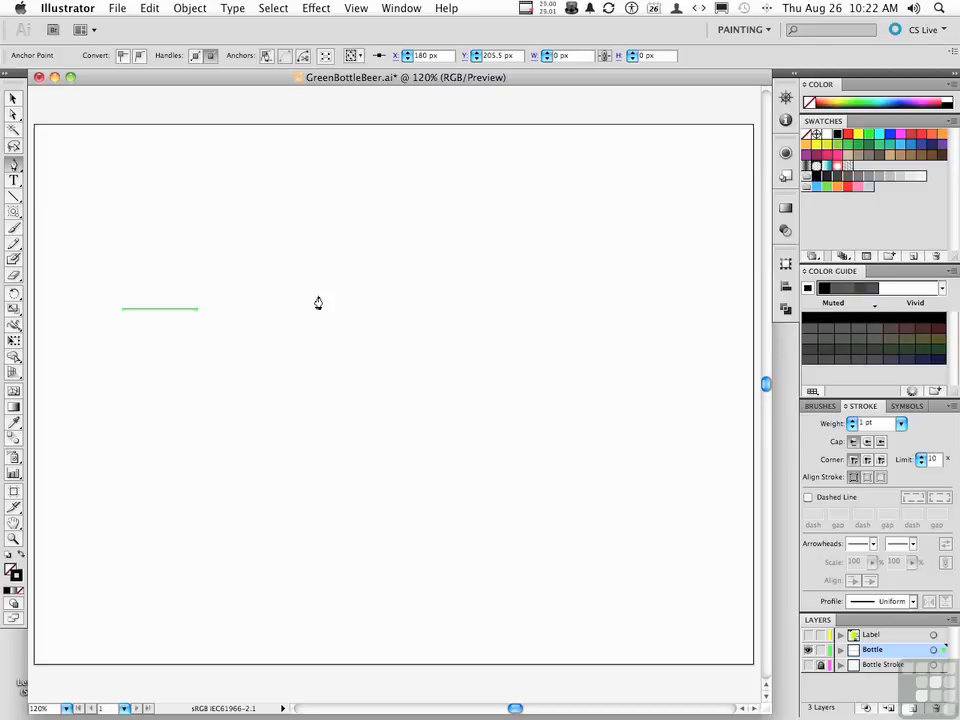
pyautogui.click(318, 300)
pyautogui.moveTo(318, 300); pyautogui.dragTo(365, 303)
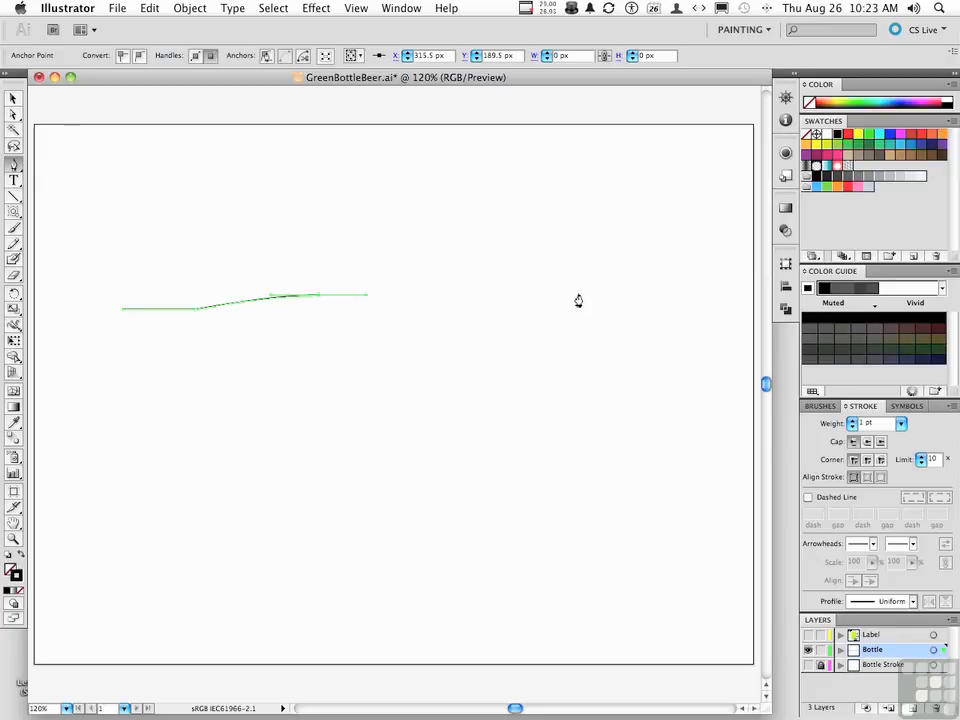
pyautogui.click(577, 296)
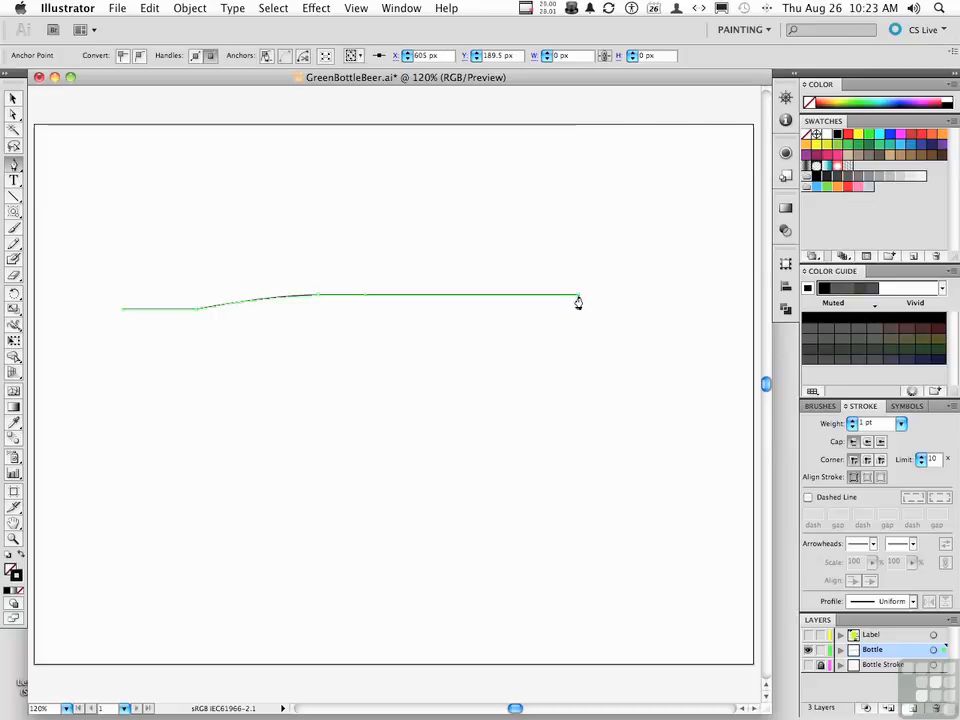
pyautogui.click(577, 354)
# - Add ten roughly evenly spaced anchor points along the straight neck segment of the bottle profile, starting from its open end
pyautogui.click(14, 538)
pyautogui.moveTo(98, 285); pyautogui.dragTo(195, 336)
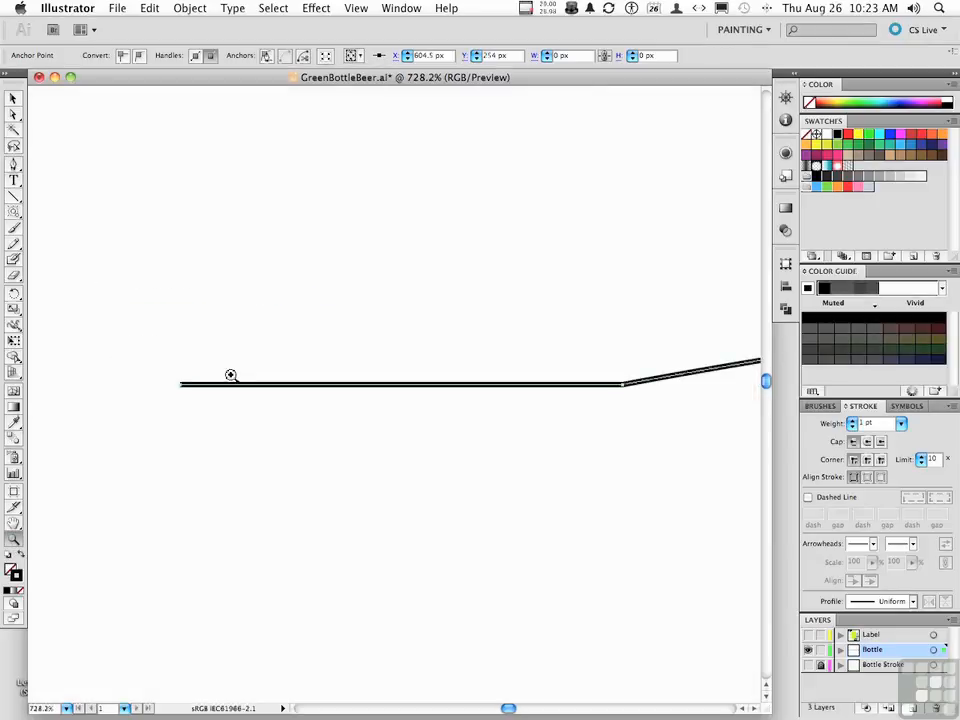
pyautogui.click(14, 164)
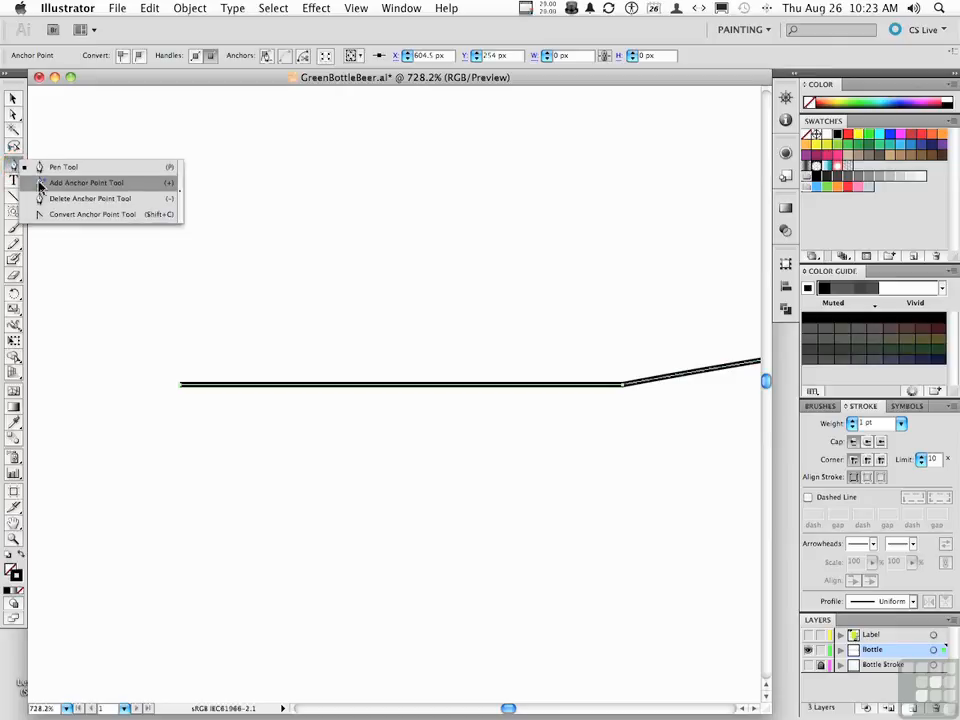
pyautogui.click(40, 185)
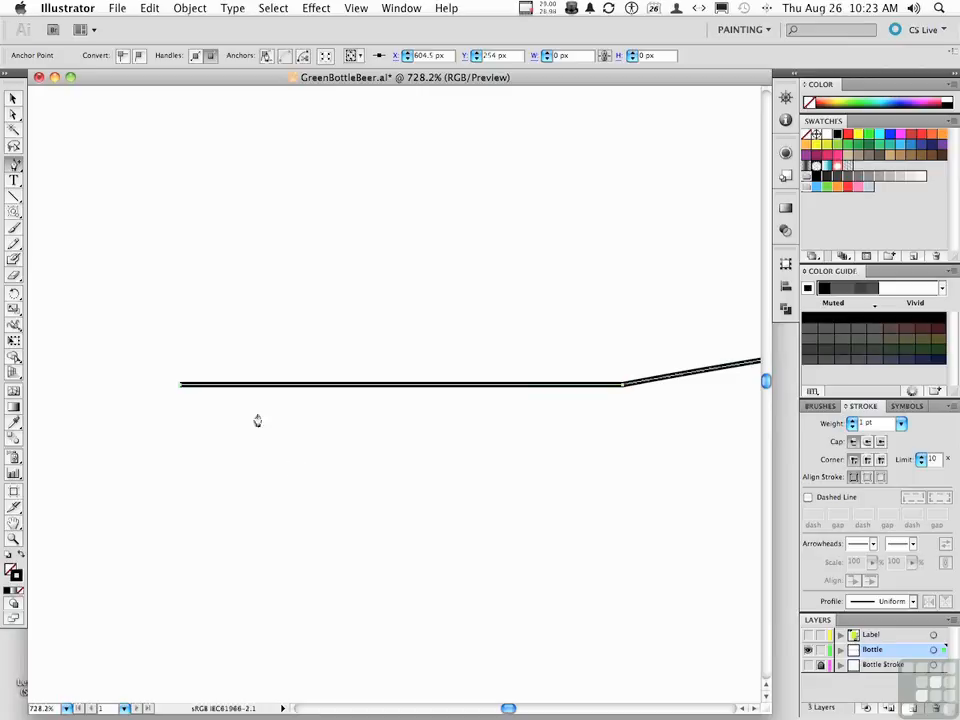
pyautogui.click(217, 385)
pyautogui.click(246, 386)
pyautogui.click(277, 386)
pyautogui.click(311, 386)
pyautogui.click(346, 386)
pyautogui.click(381, 386)
pyautogui.click(411, 386)
pyautogui.click(442, 386)
pyautogui.click(474, 386)
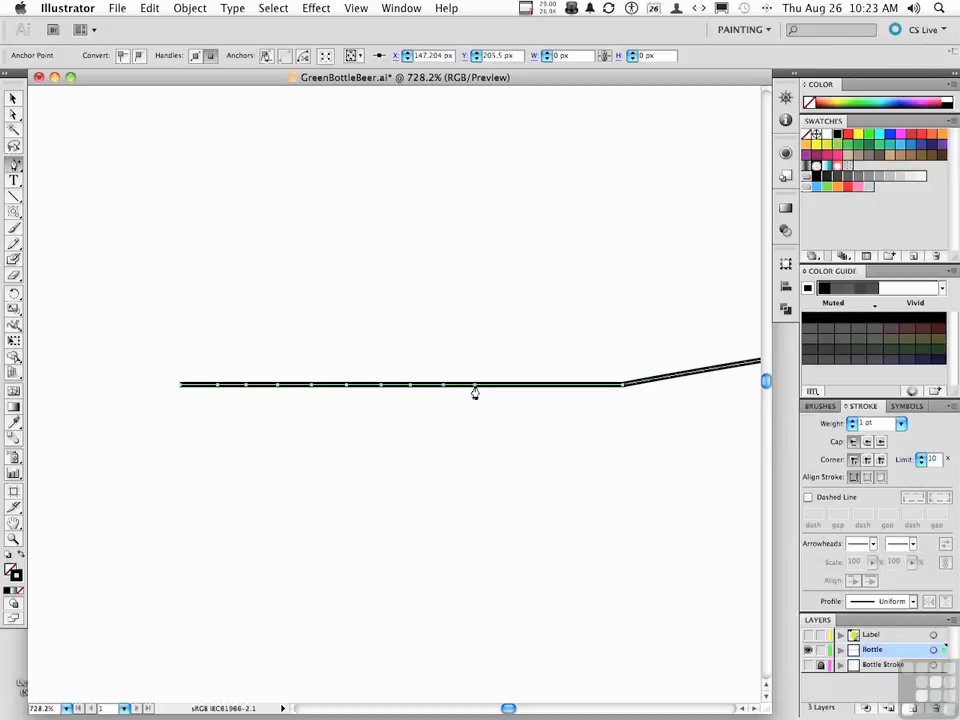
pyautogui.click(508, 386)
# - Select every other added anchor point on the neck, beginning with the first, and nudge them up three increments to form a zigzag thread
pyautogui.click(13, 117)
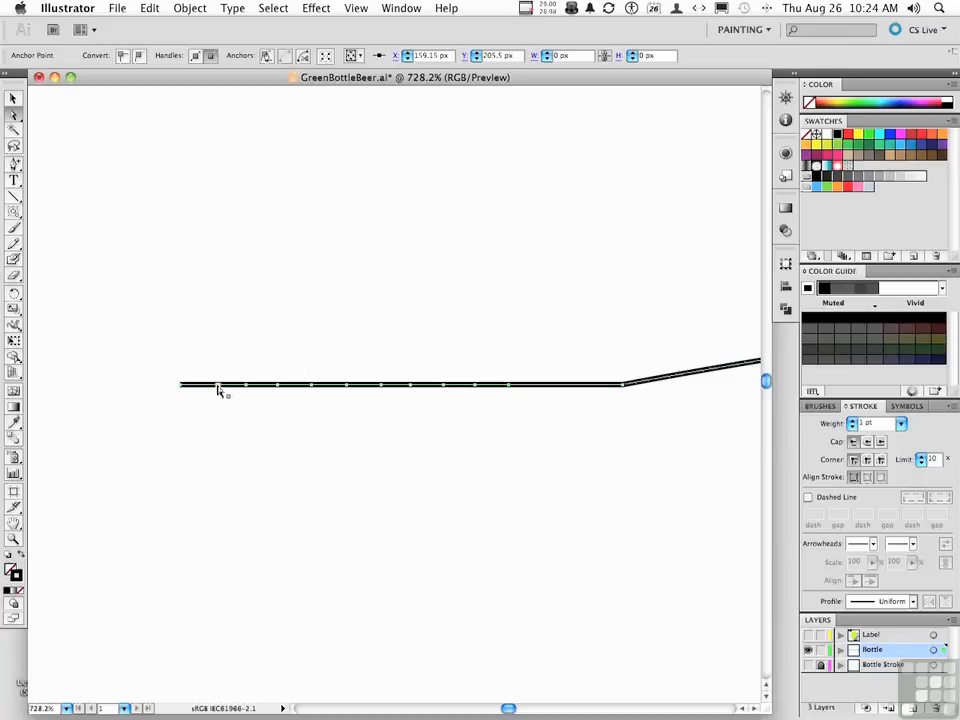
pyautogui.keyDown('shift'); pyautogui.click(275, 390); pyautogui.keyUp('shift')
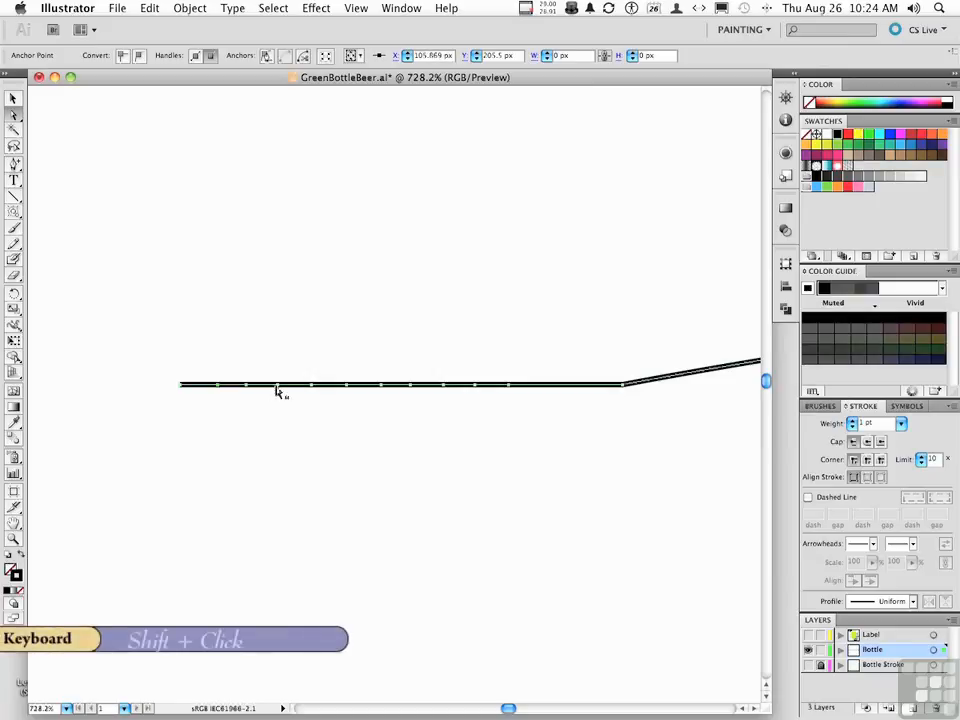
pyautogui.keyDown('shift'); pyautogui.click(277, 390); pyautogui.keyUp('shift')
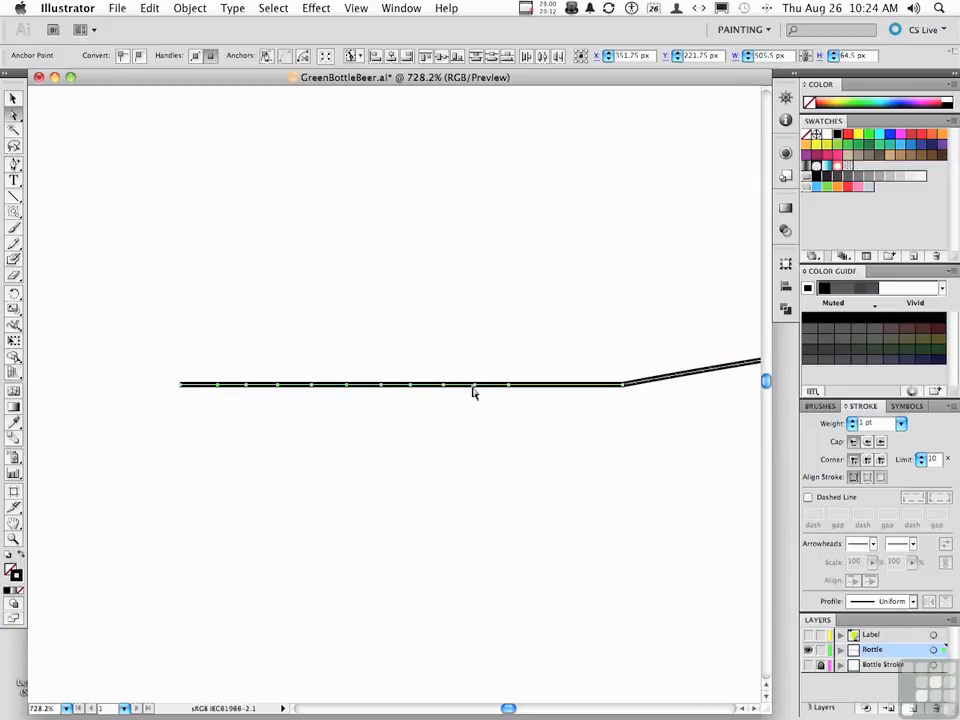
pyautogui.press('Up')
pyautogui.press('Up')
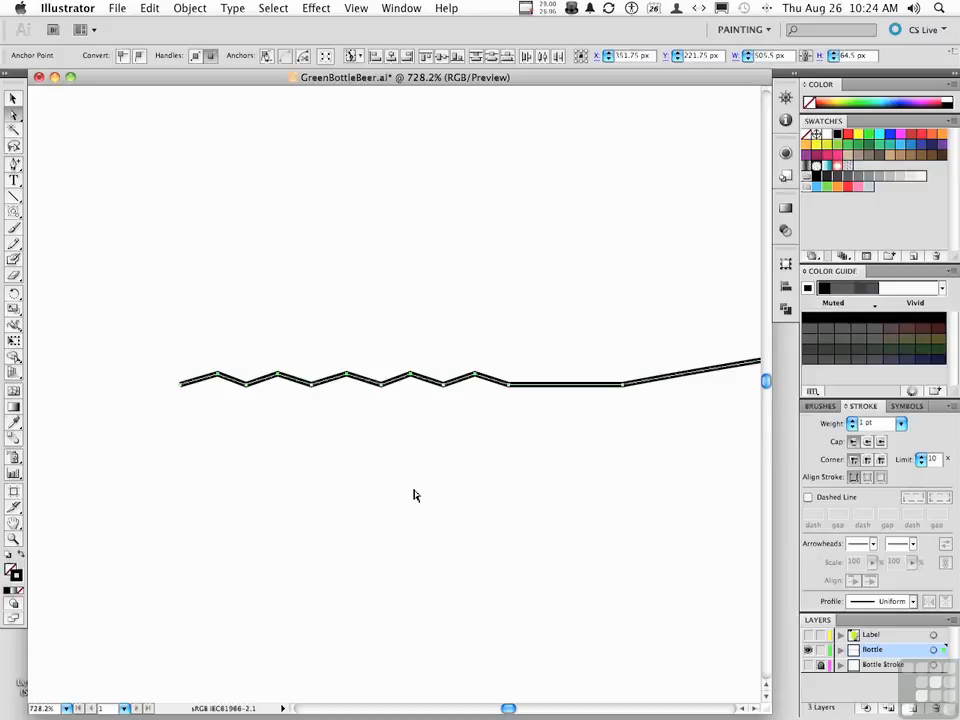
pyautogui.press('Up')
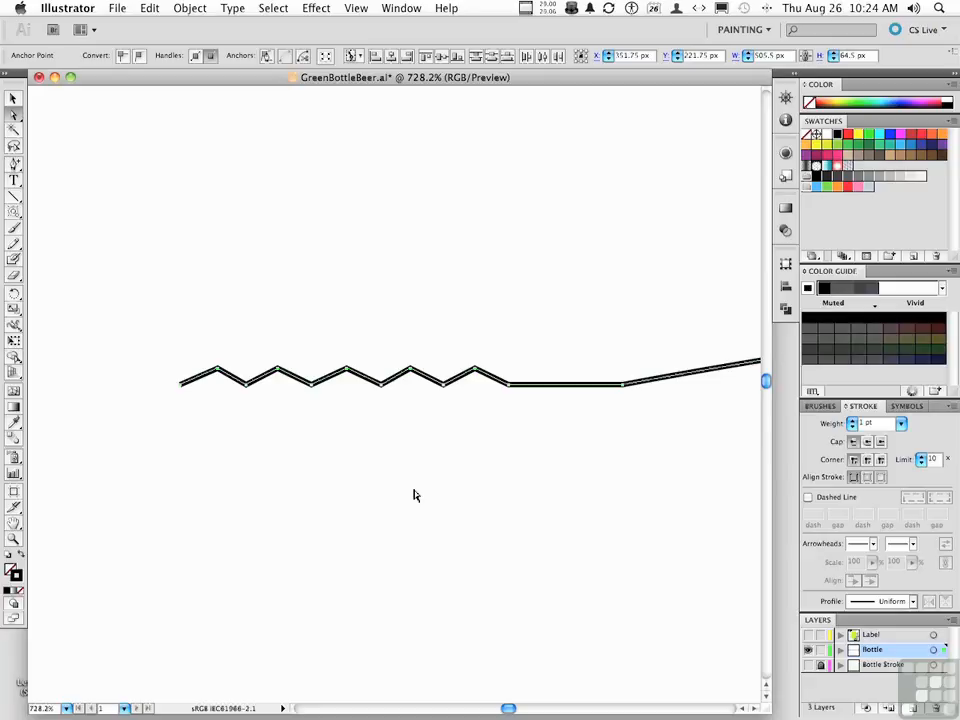
# - Rotate the whole profile 90° clockwise so it stands upright and move it to the left part of the artboard
pyautogui.doubleClick(11, 526)
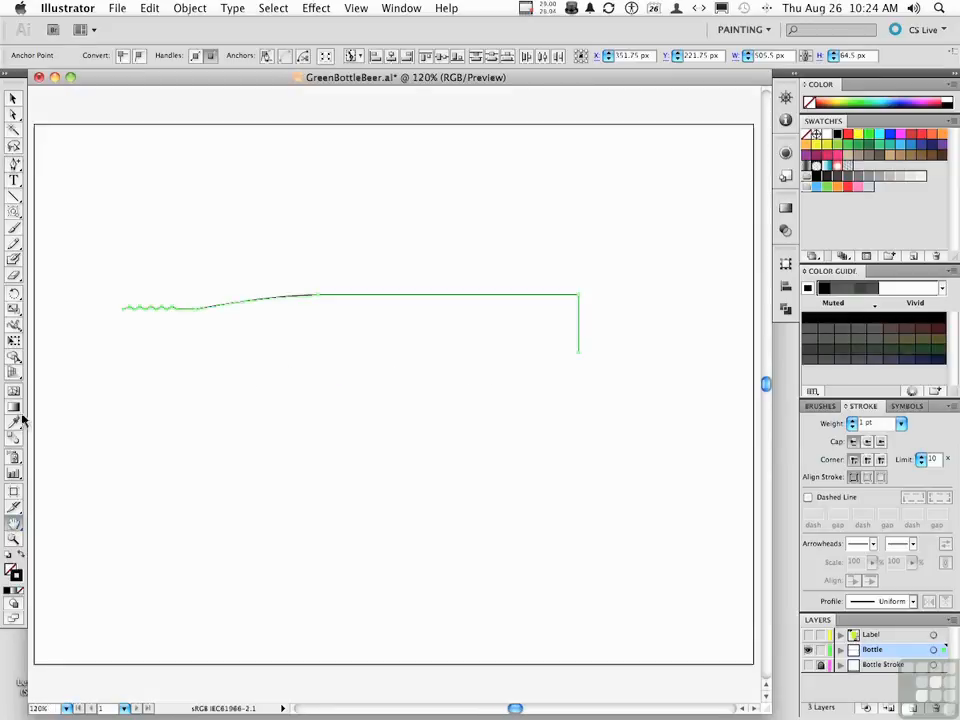
pyautogui.click(13, 97)
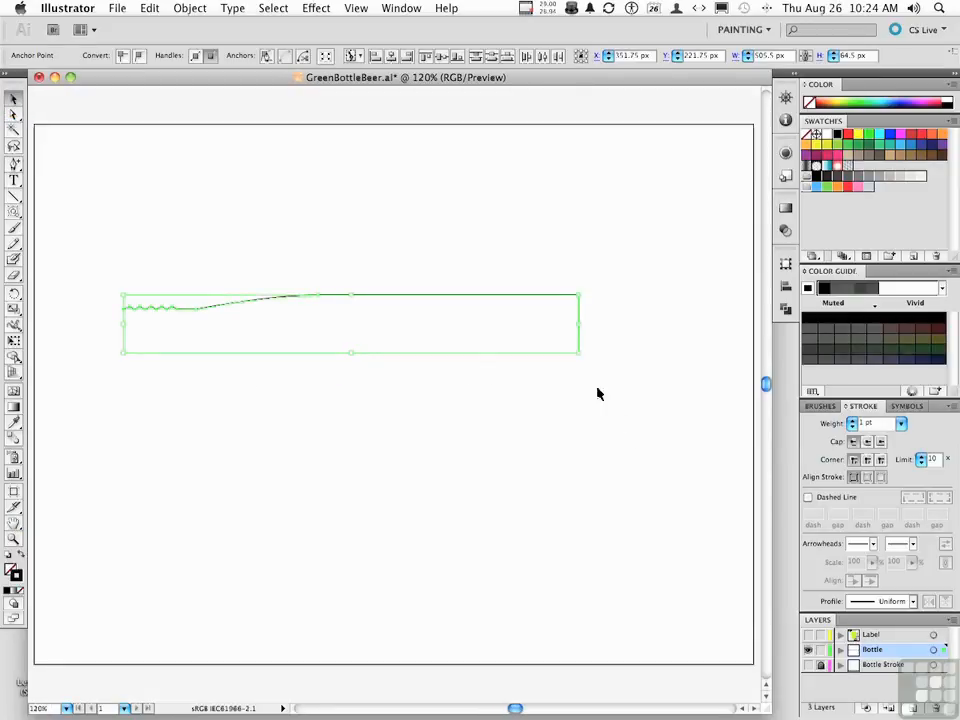
pyautogui.moveTo(578, 358); pyautogui.dragTo(367, 471)
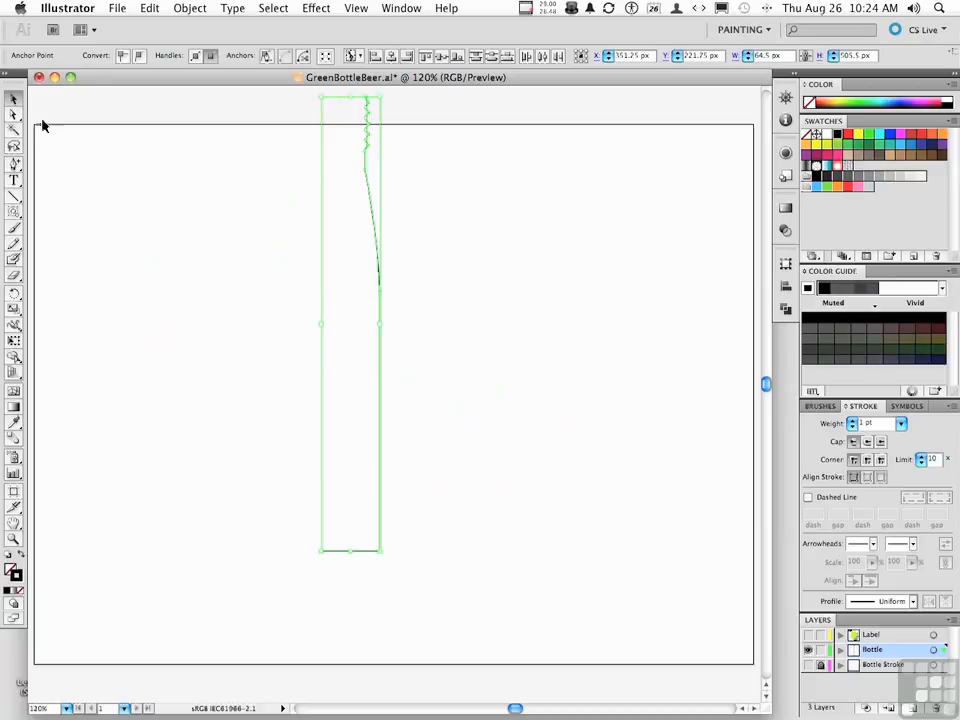
pyautogui.moveTo(381, 299); pyautogui.dragTo(322, 338)
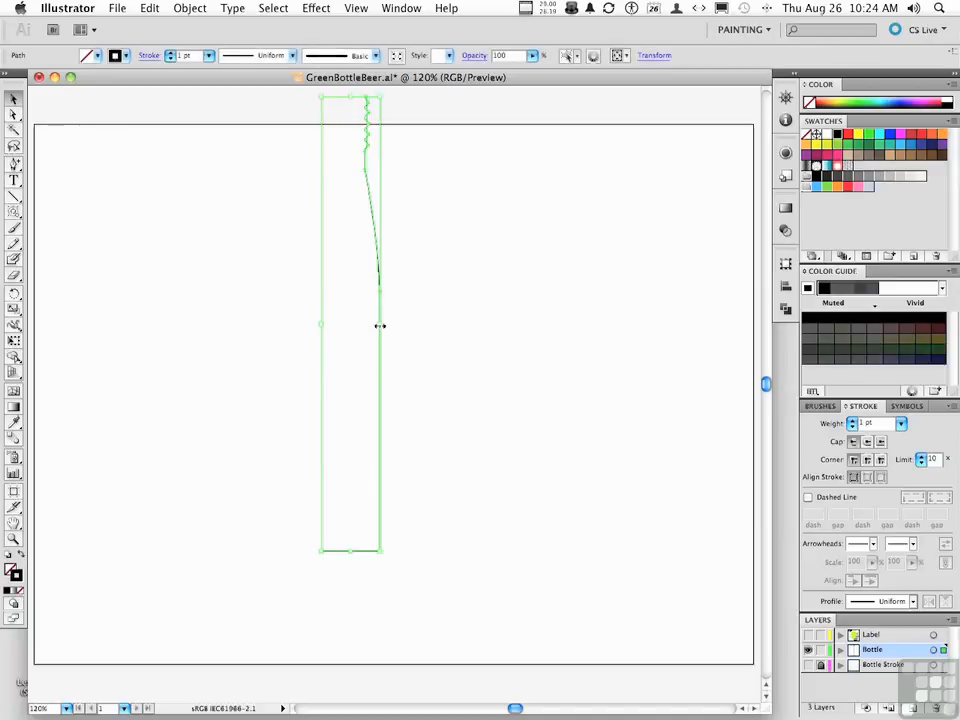
pyautogui.moveTo(380, 342); pyautogui.dragTo(235, 412)
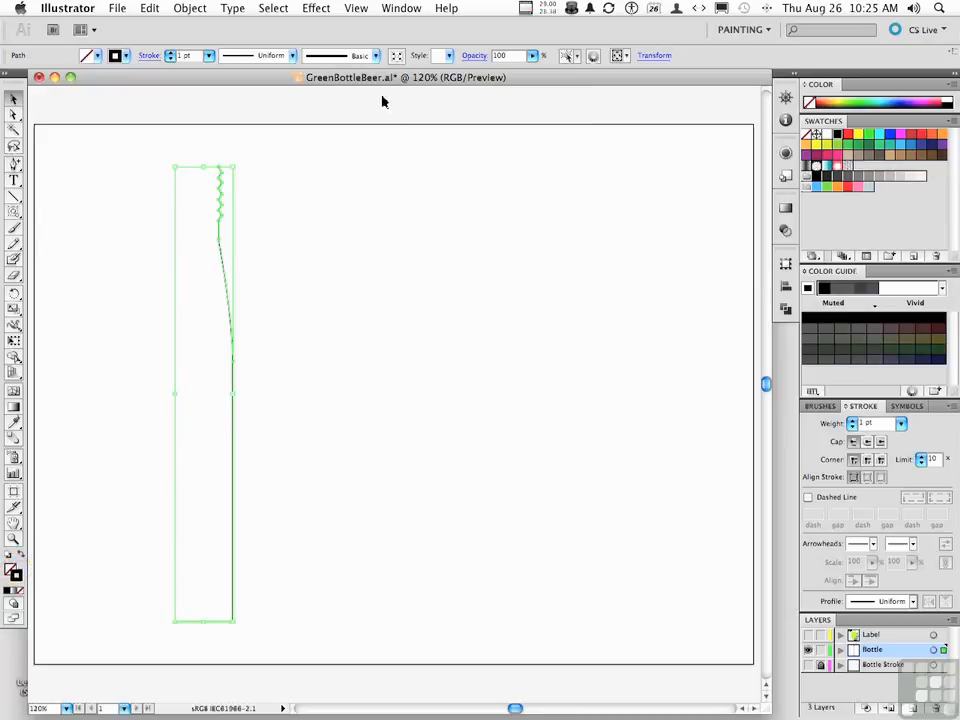
# - Give the bottle profile a bright green stroke with a 4 pt weight
pyautogui.click(867, 136)
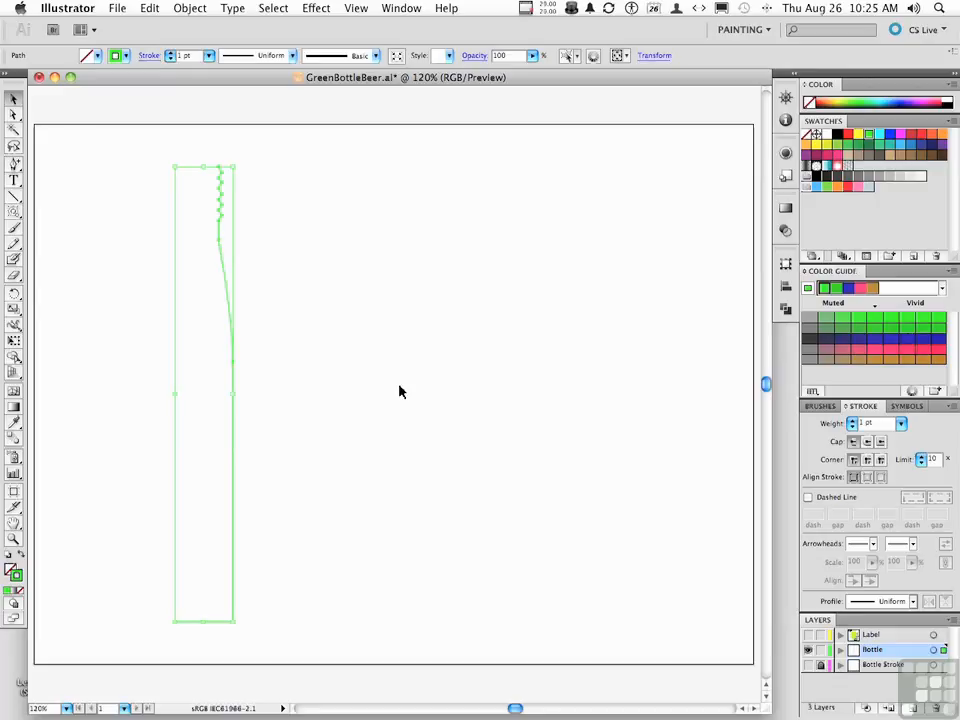
pyautogui.click(901, 425)
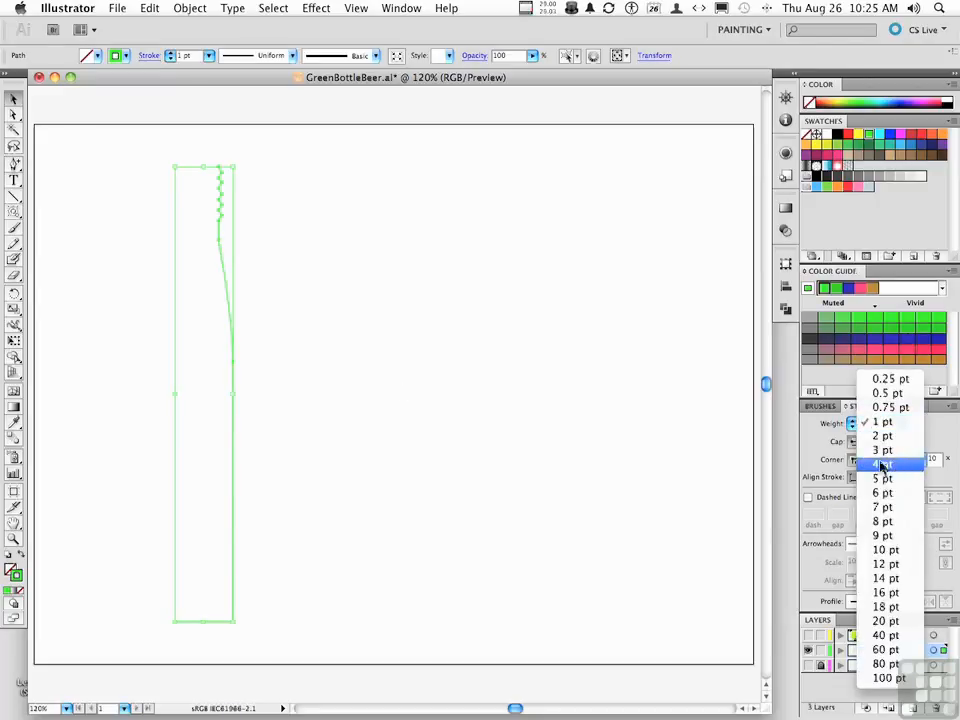
pyautogui.click(893, 460)
pyautogui.click(545, 417)
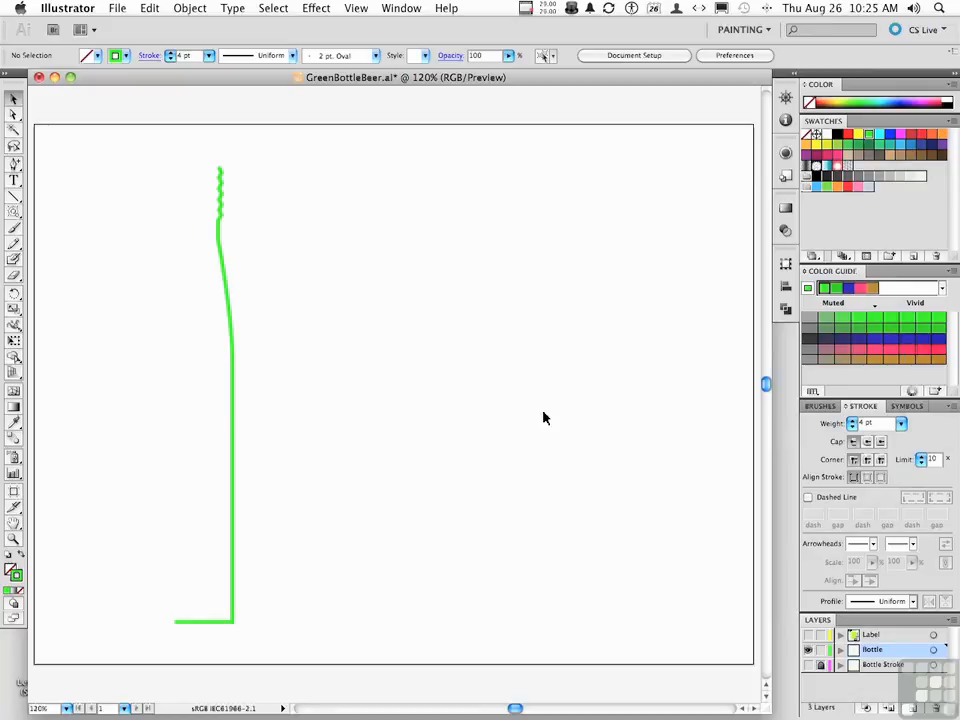
# - Apply a 3D Revolve effect to the bottle profile with preview on and a custom rotation of -6°, -25° and 2°
pyautogui.click(185, 407)
pyautogui.click(317, 9)
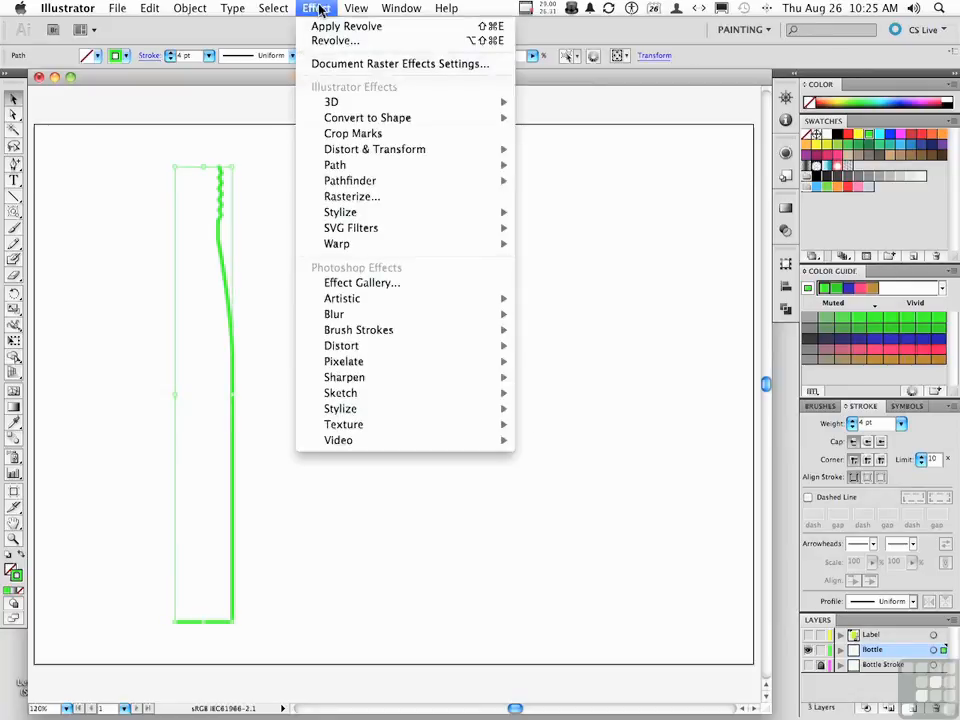
pyautogui.moveTo(331, 103)
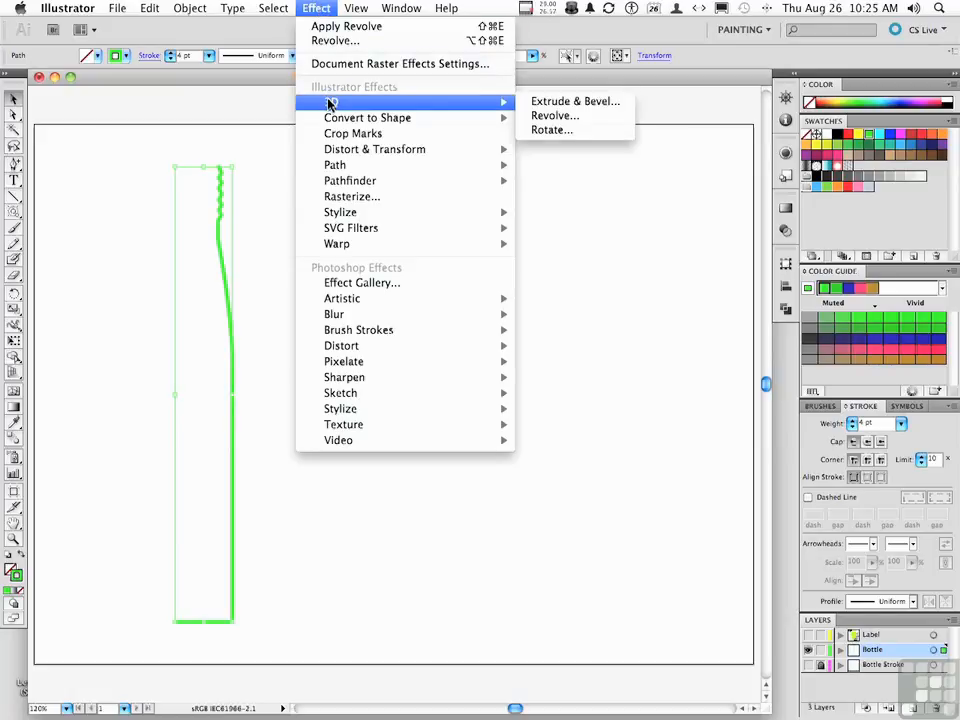
pyautogui.click(540, 116)
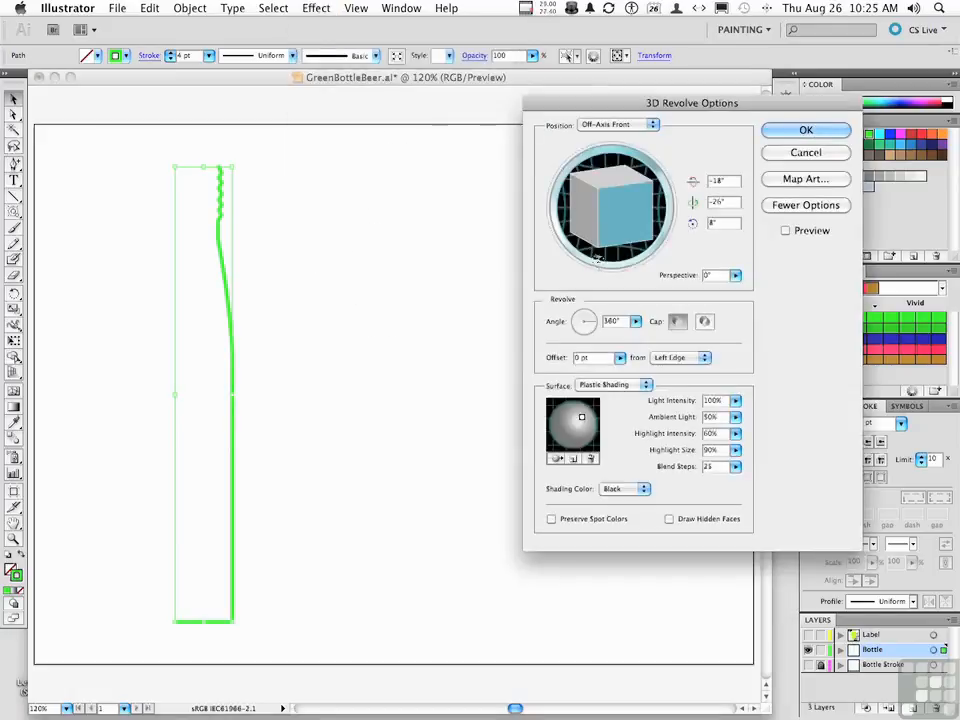
pyautogui.click(786, 231)
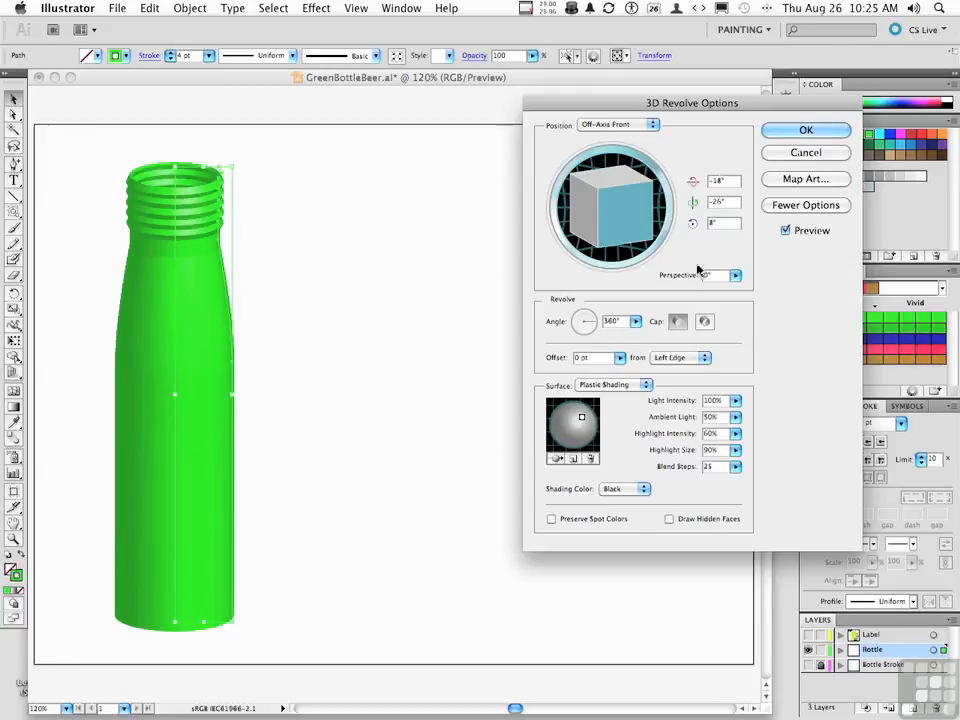
pyautogui.moveTo(614, 208)
pyautogui.mouseDown()
pyautogui.moveTo(620, 199)
pyautogui.moveTo(612, 210)
pyautogui.mouseUp()
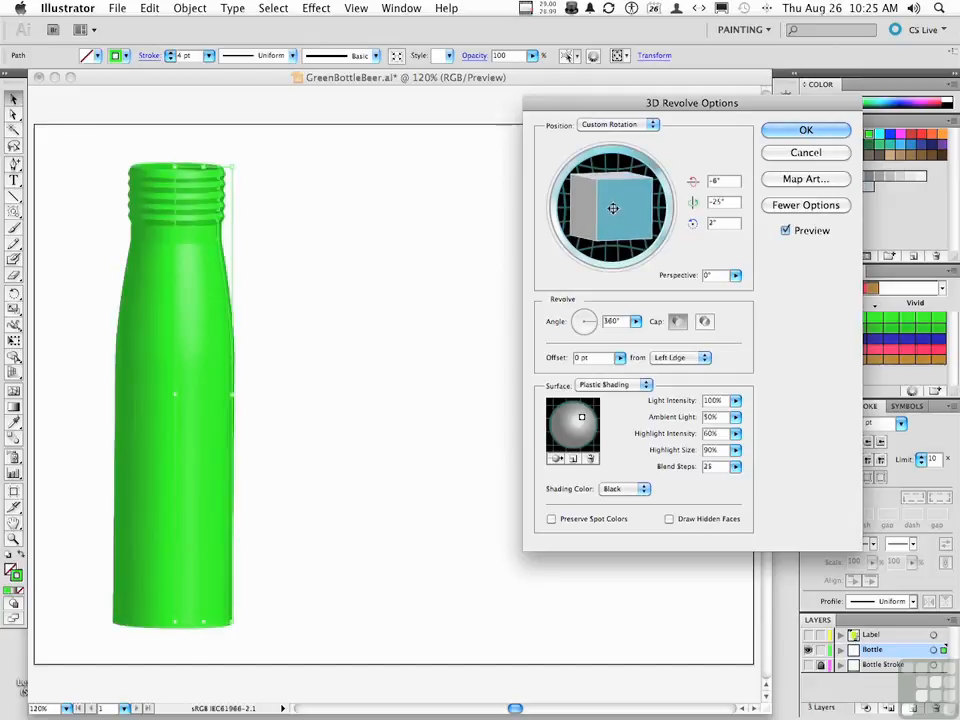
pyautogui.click(782, 133)
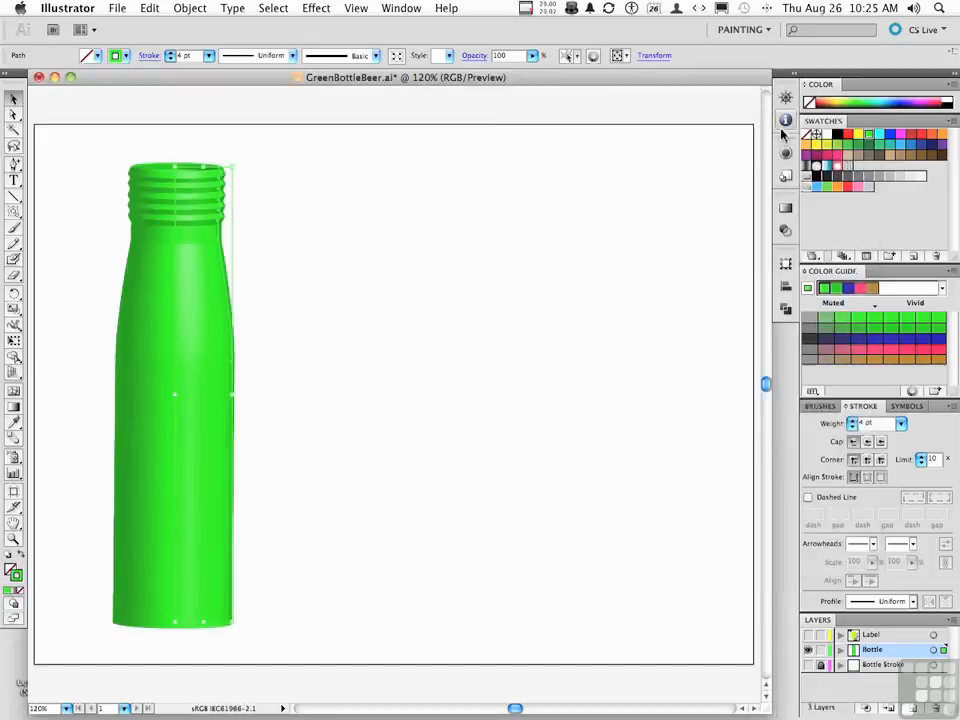
# - Show the Label layer and arrange the "Green Bottle Beer" title, "A Party in Every Bottle" slogan, mask and party hat on the label rectangle
pyautogui.click(808, 635)
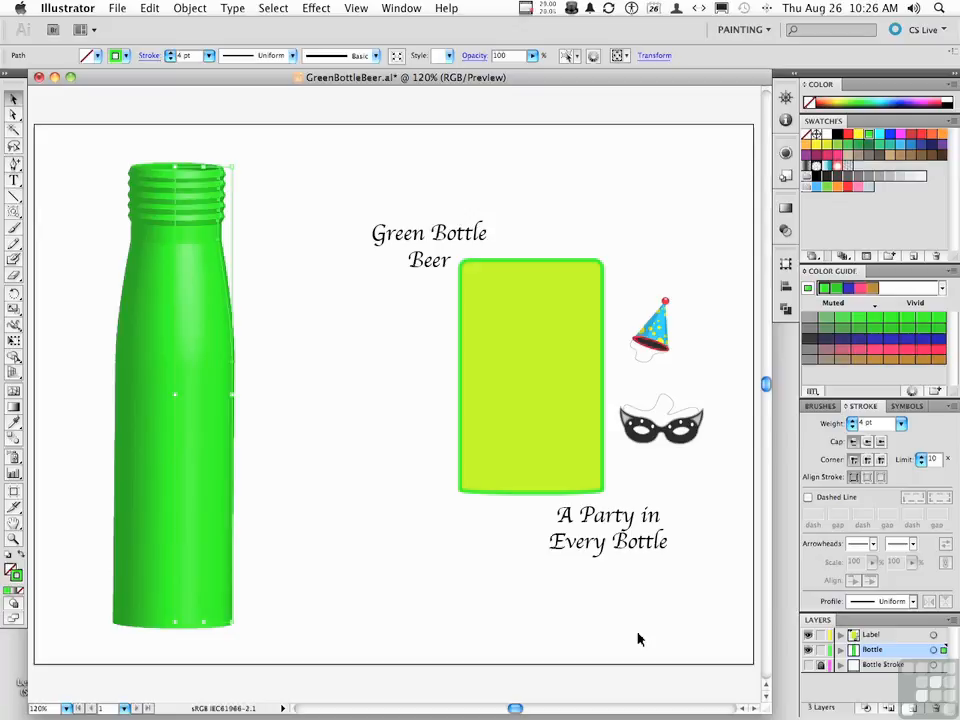
pyautogui.moveTo(447, 236); pyautogui.dragTo(551, 282)
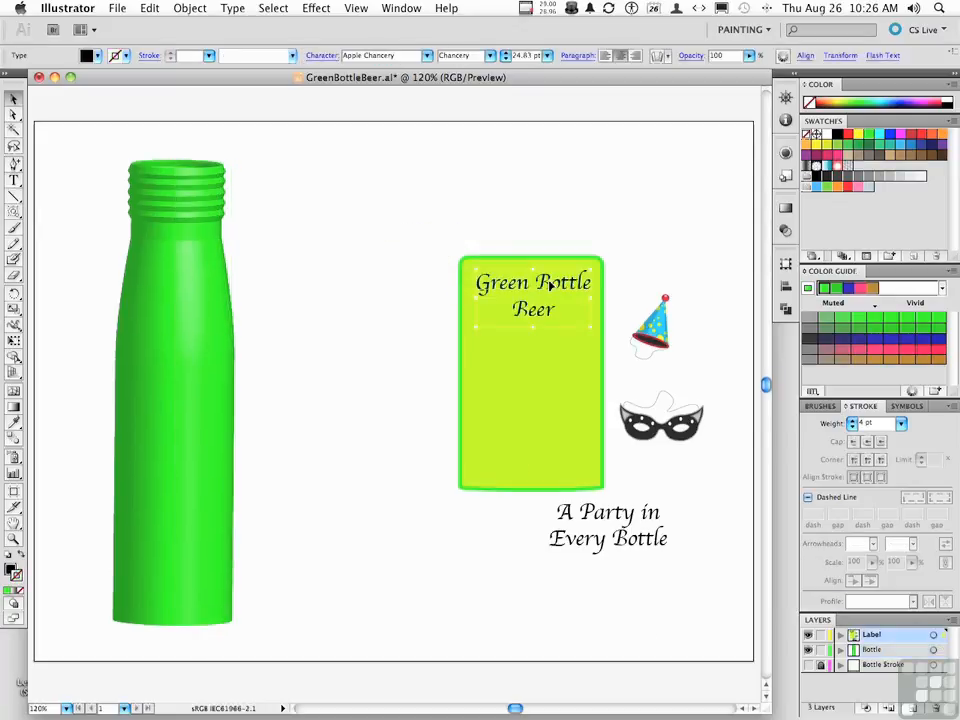
pyautogui.moveTo(625, 540); pyautogui.dragTo(553, 469)
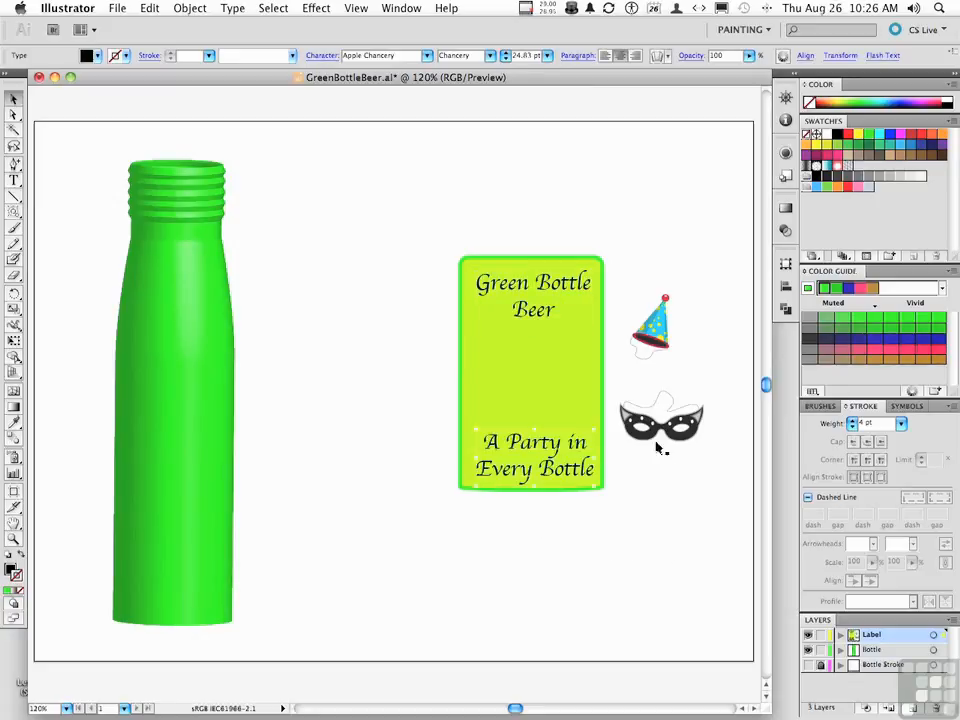
pyautogui.moveTo(648, 411); pyautogui.dragTo(527, 404)
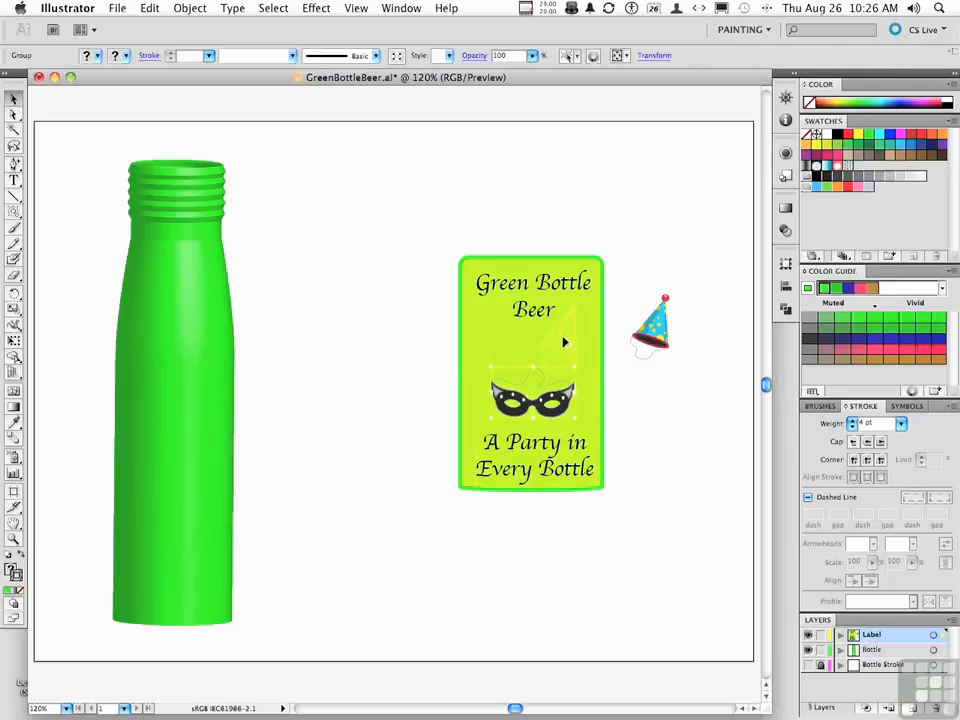
pyautogui.moveTo(652, 325); pyautogui.dragTo(563, 332)
pyautogui.click(557, 400)
# - Select the label rectangle with its two texts, mask and party hat, and group them
pyautogui.moveTo(382, 200); pyautogui.dragTo(672, 539)
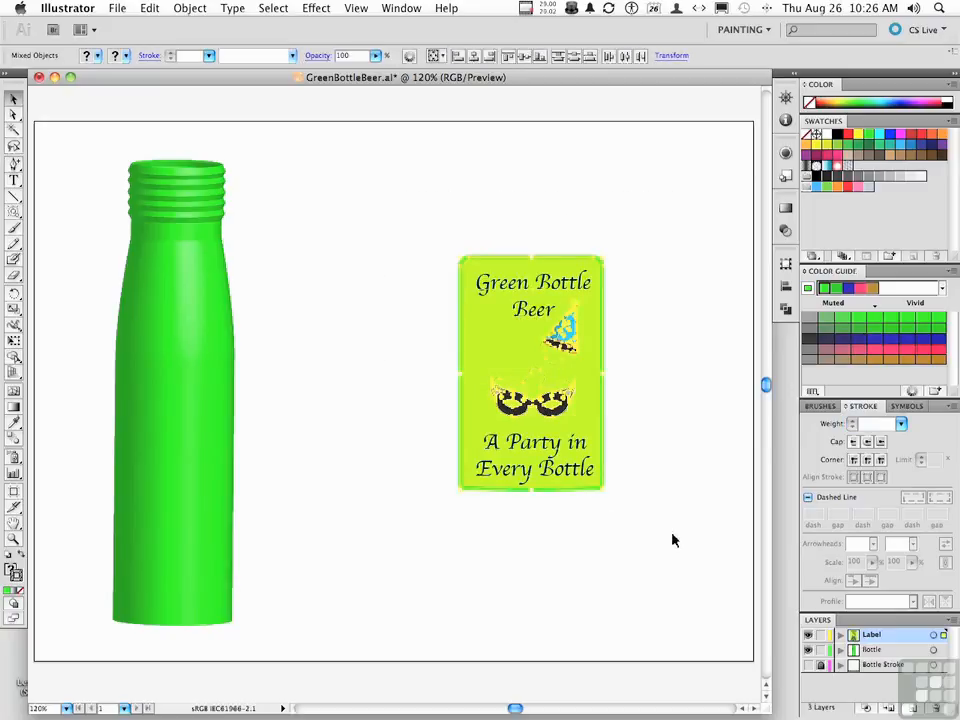
pyautogui.click(185, 8)
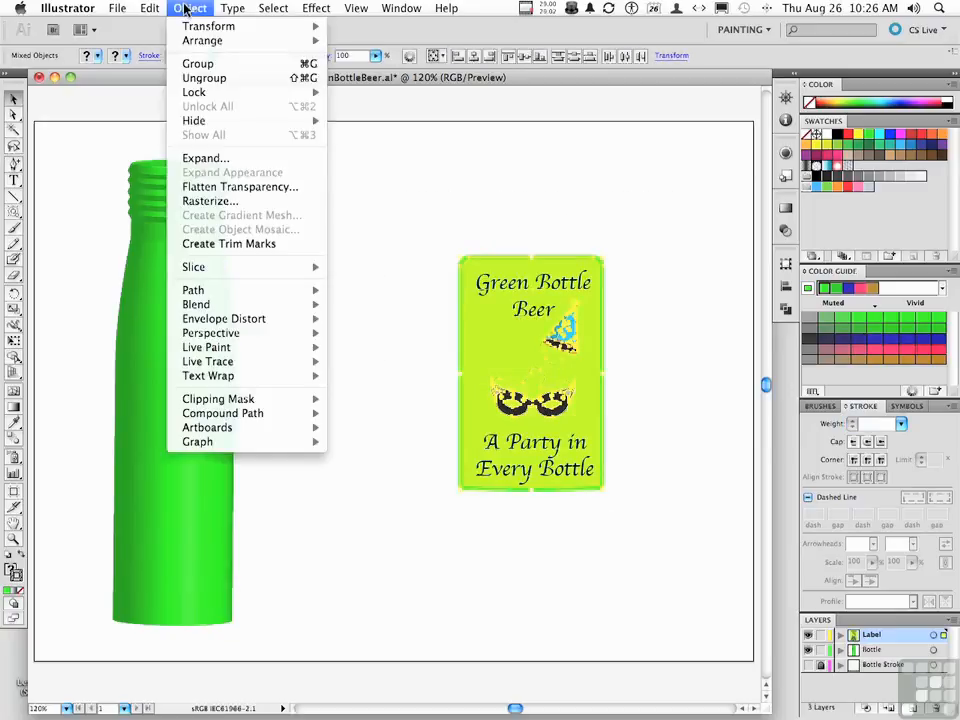
pyautogui.click(172, 63)
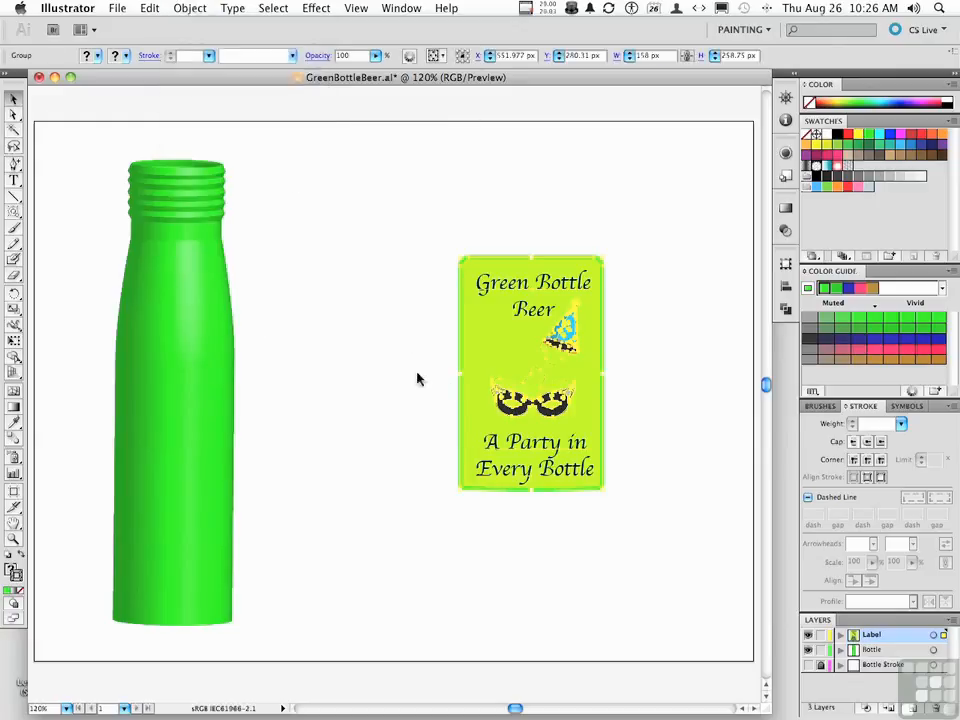
# - Save the grouped label artwork as a Graphic symbol named "Beer Label"
pyautogui.click(417, 379)
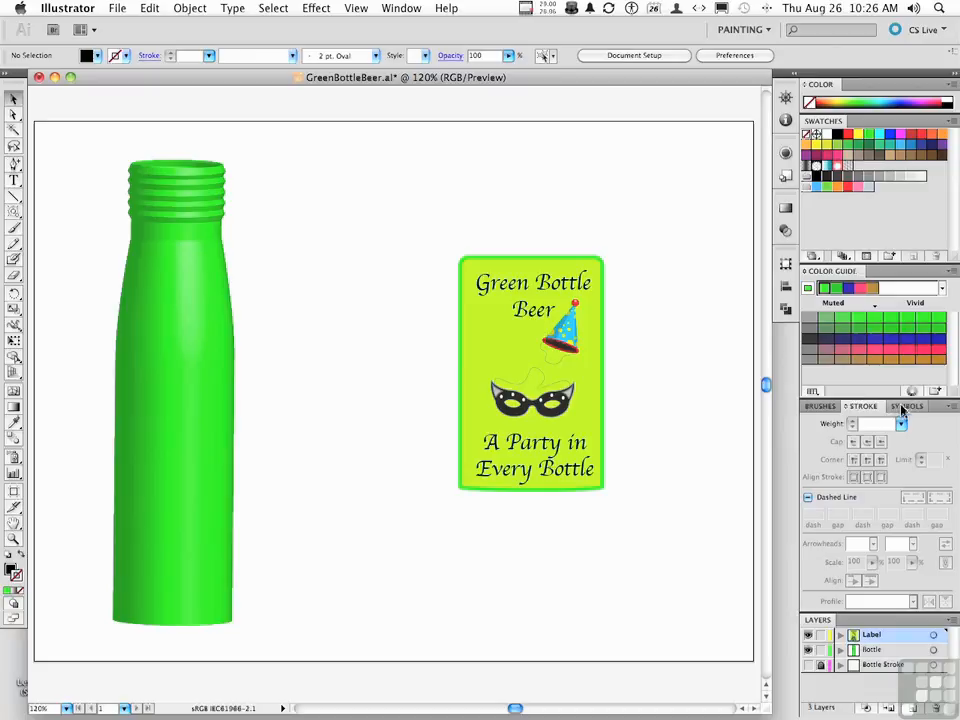
pyautogui.moveTo(903, 409)
pyautogui.mouseDown()
pyautogui.moveTo(739, 364)
pyautogui.moveTo(645, 352)
pyautogui.mouseUp()
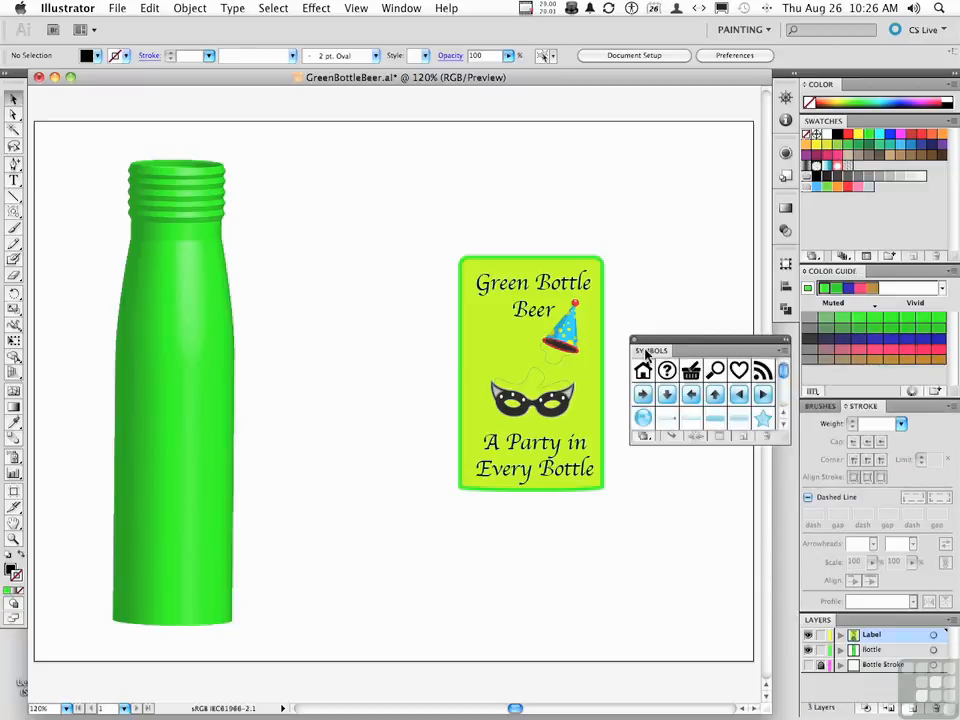
pyautogui.moveTo(788, 441); pyautogui.dragTo(789, 578)
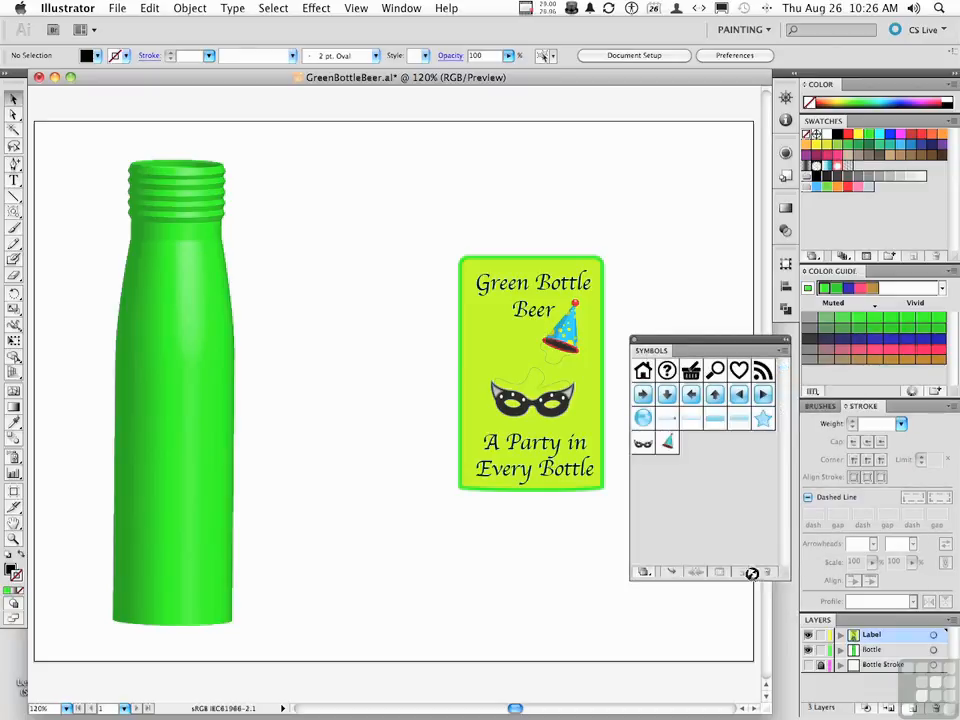
pyautogui.click(564, 398)
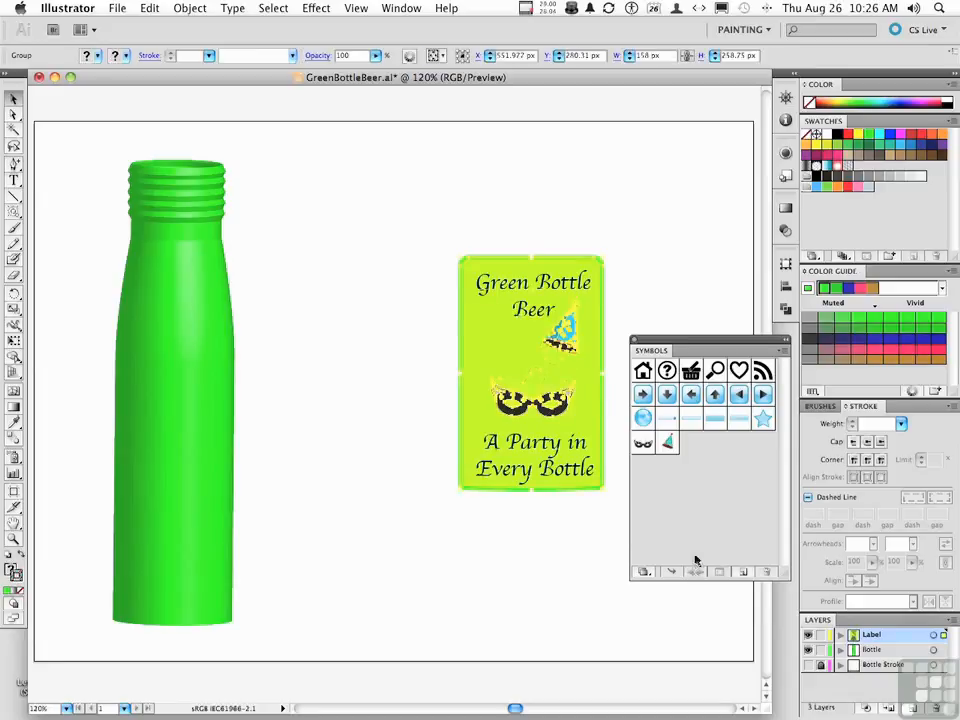
pyautogui.click(743, 571)
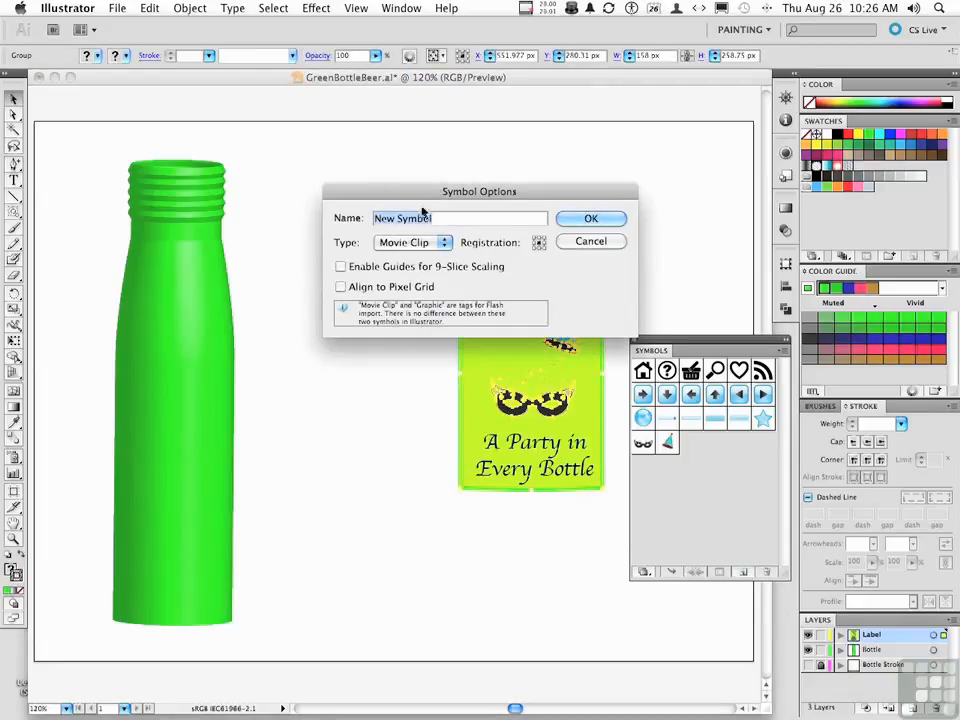
pyautogui.click(410, 242)
pyautogui.click(415, 257)
pyautogui.write('Beer Label')
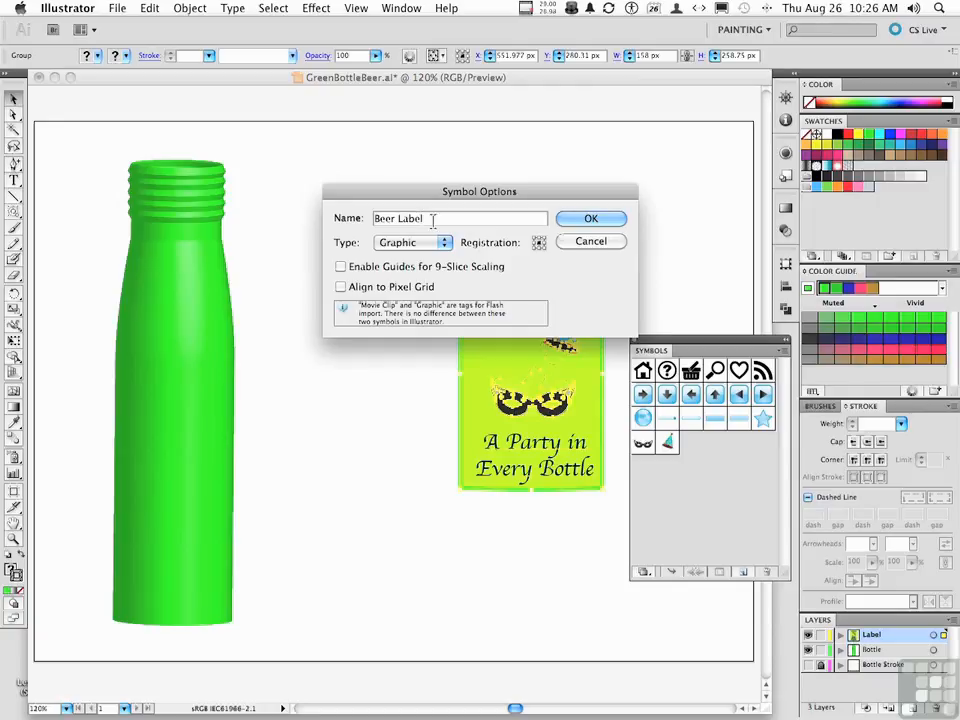
pyautogui.click(592, 220)
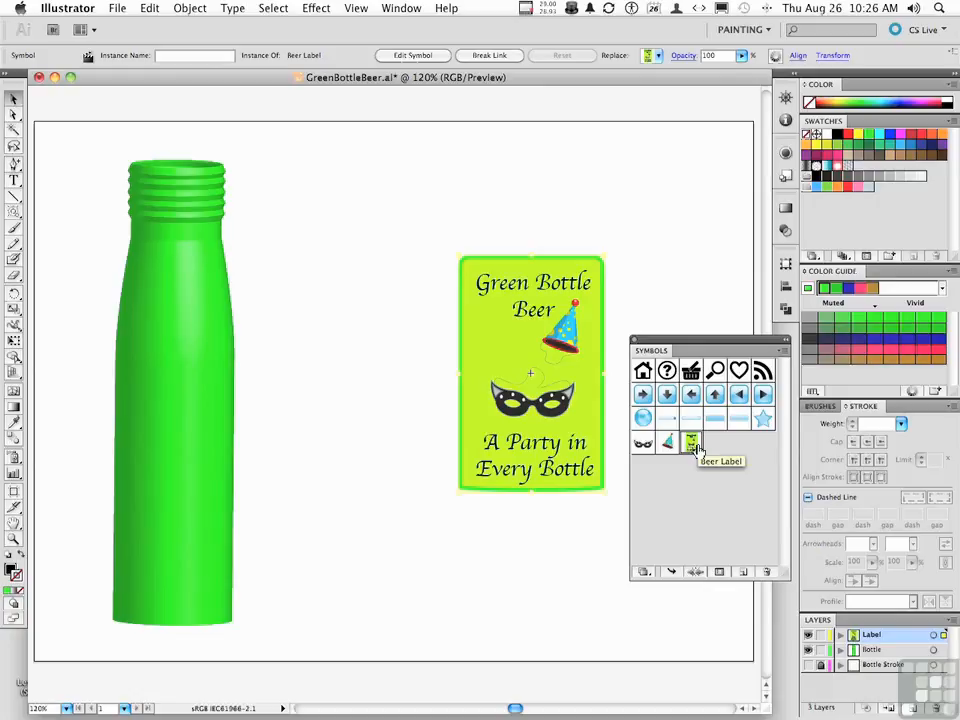
# - Reopen the 3D Revolve effect settings of the green bottle and turn on the preview
pyautogui.click(229, 349)
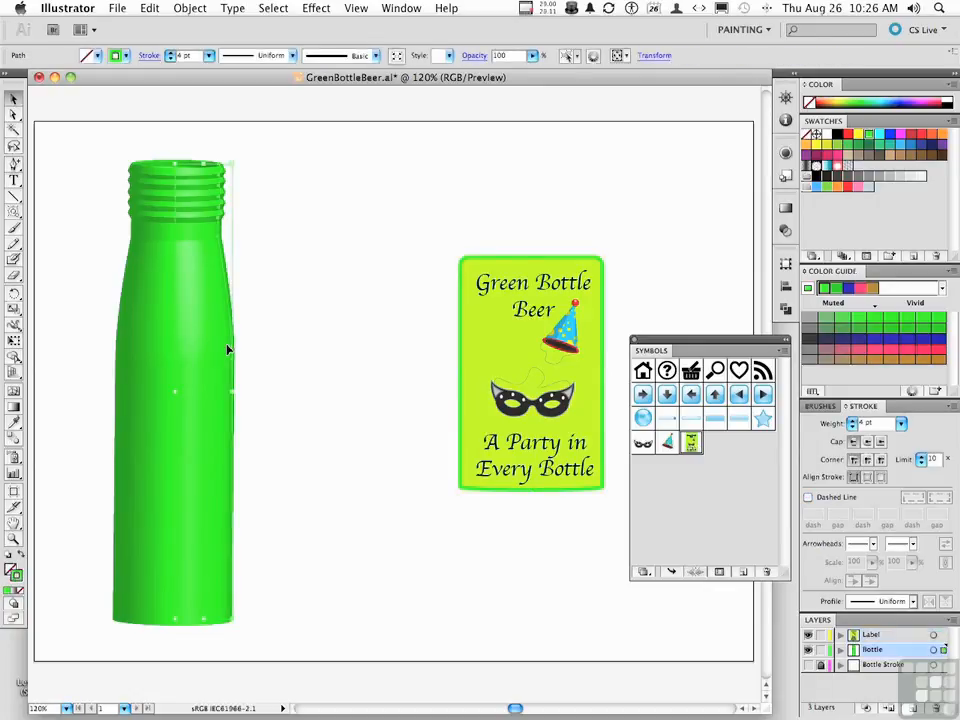
pyautogui.click(786, 155)
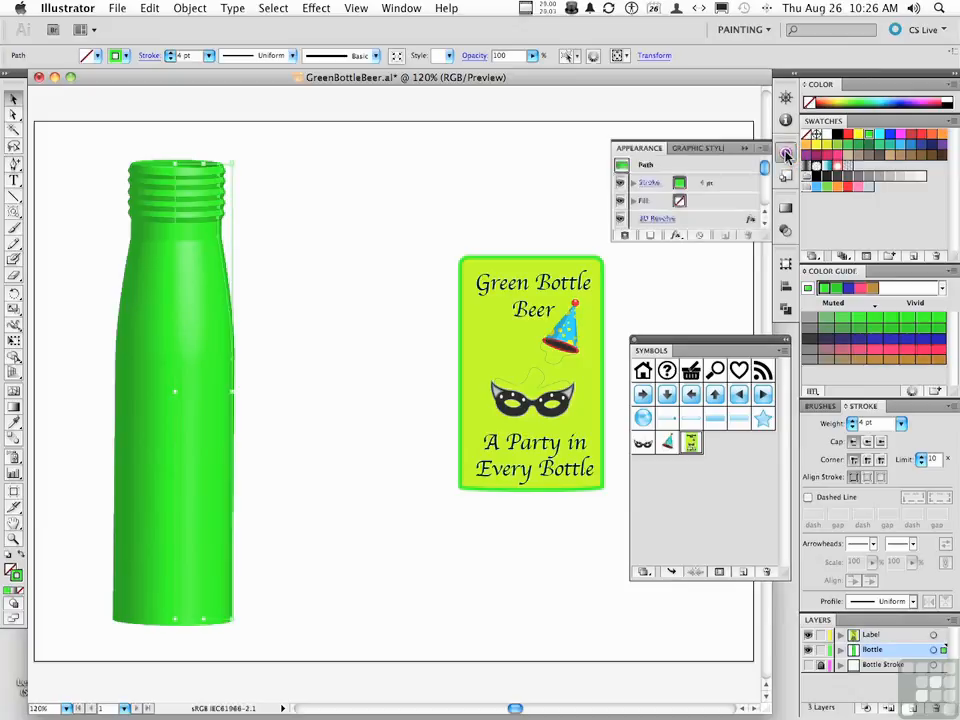
pyautogui.click(648, 220)
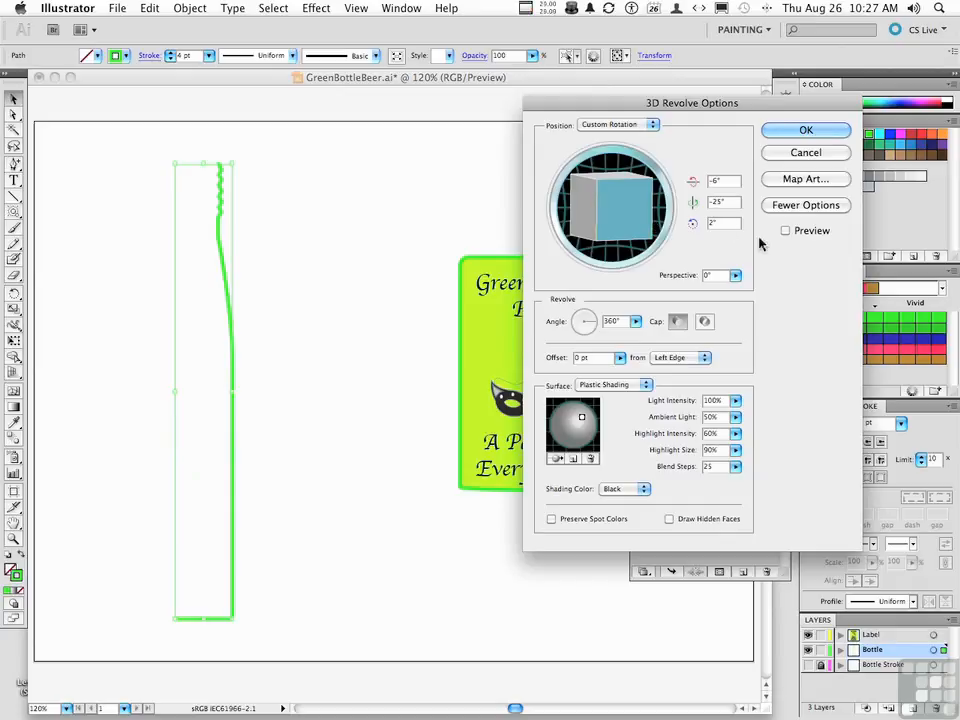
pyautogui.click(786, 232)
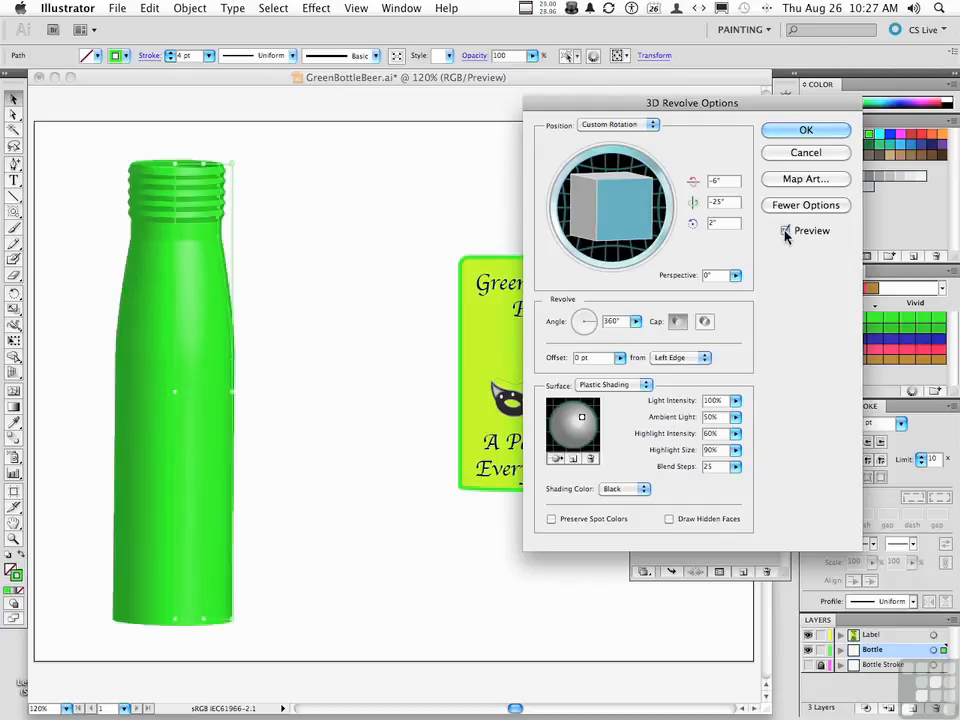
# - Map the Beer Label symbol onto the bottle's lower body, surface 17 of 29, and accept the mapping
pyautogui.click(788, 180)
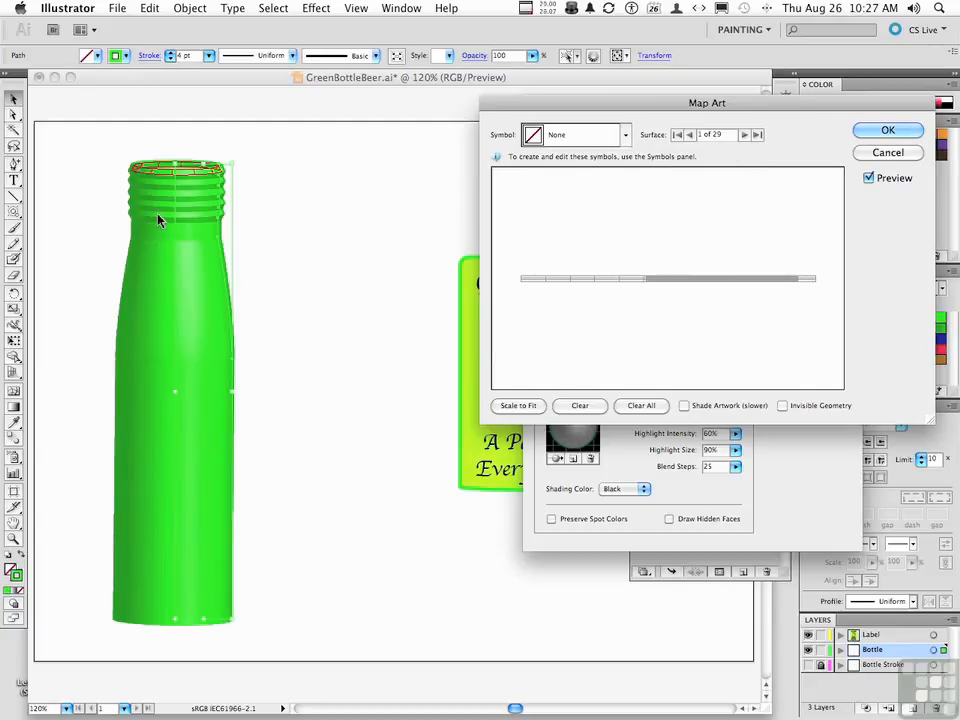
pyautogui.click(744, 134)
pyautogui.click(744, 134)
pyautogui.click(744, 134)
pyautogui.click(744, 134)
pyautogui.click(744, 134)
pyautogui.click(744, 134)
pyautogui.click(744, 134)
pyautogui.click(744, 134)
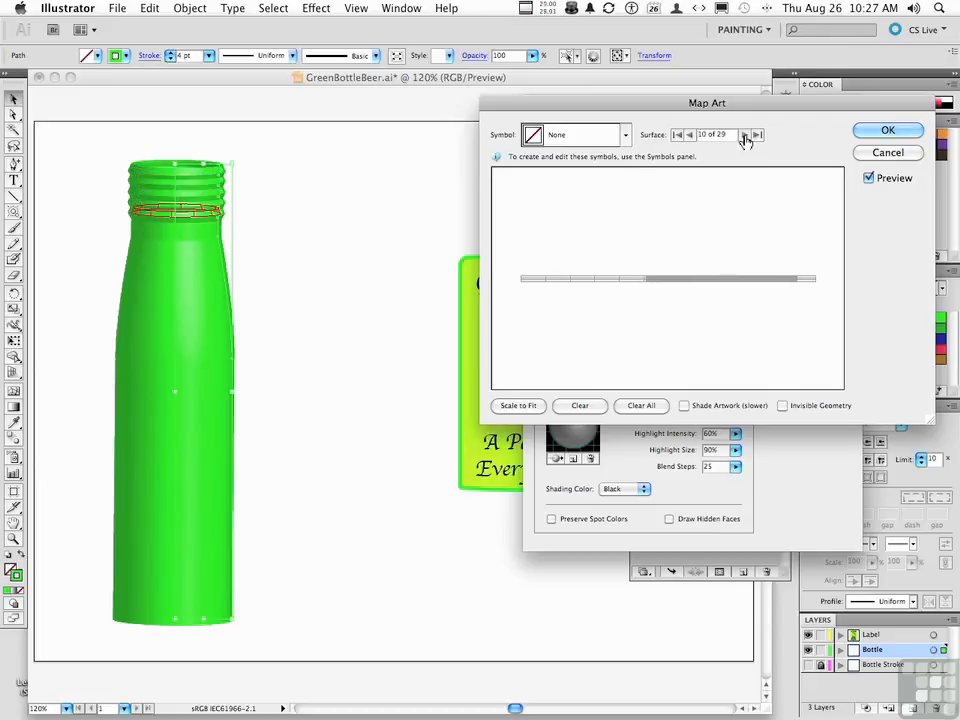
pyautogui.click(744, 134)
pyautogui.click(744, 134)
pyautogui.click(744, 134)
pyautogui.click(744, 134)
pyautogui.click(744, 134)
pyautogui.click(744, 134)
pyautogui.click(744, 134)
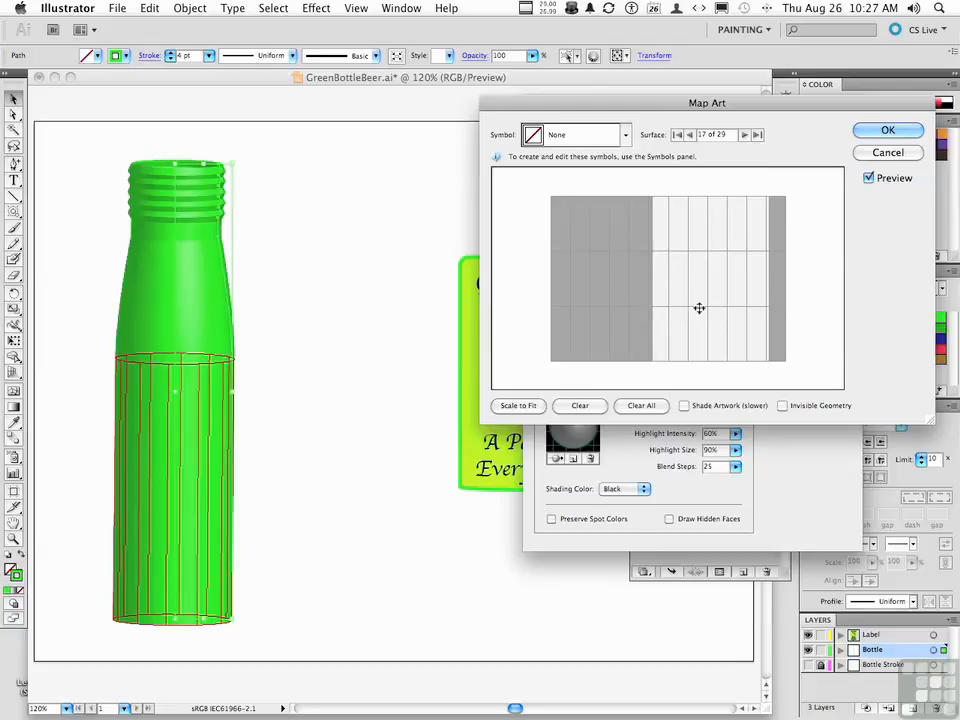
pyautogui.click(626, 135)
pyautogui.scroll(-5, 587, 251)
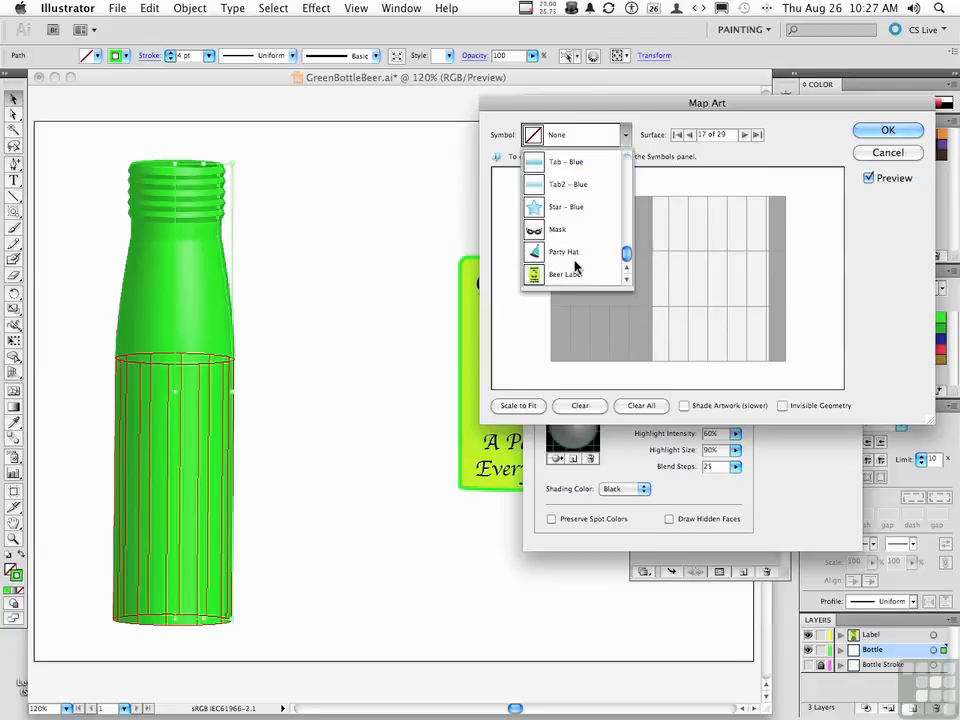
pyautogui.click(564, 275)
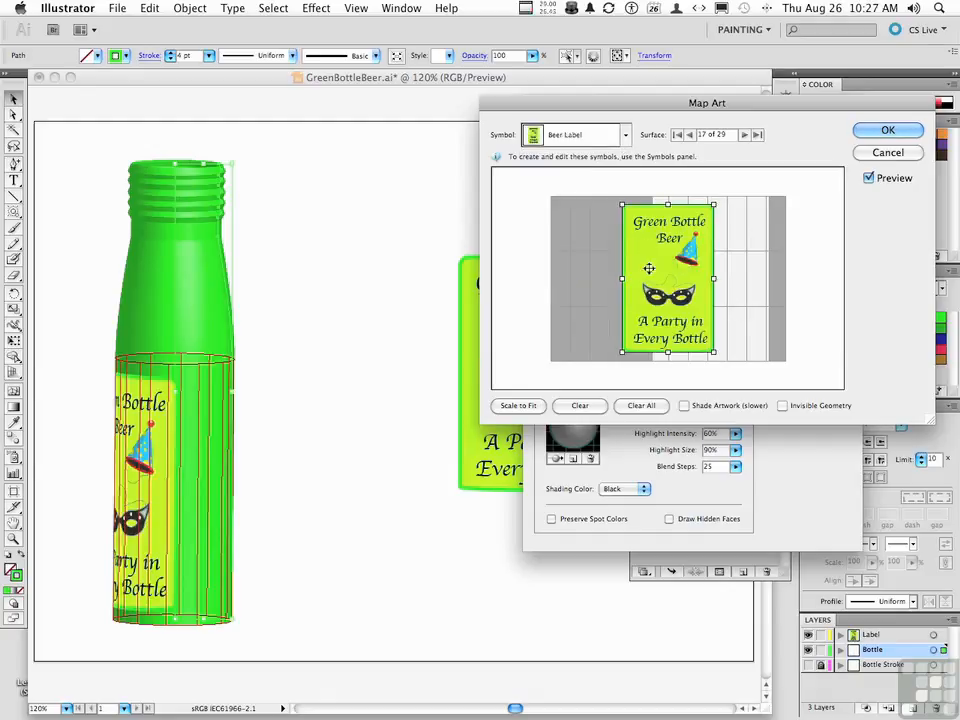
pyautogui.click(890, 131)
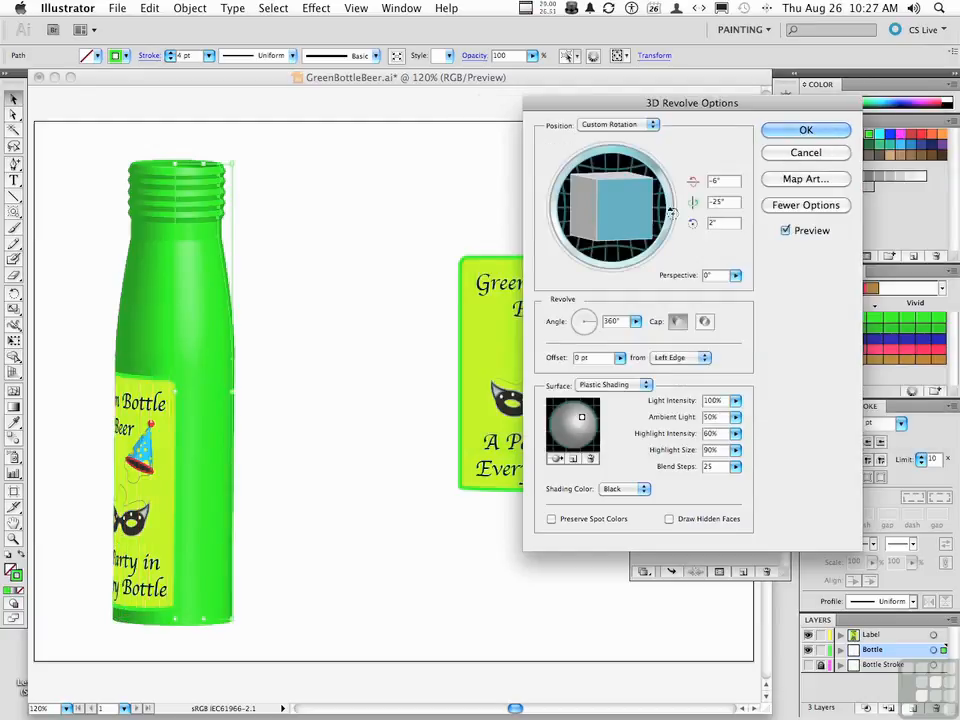
# - Turn the bottle so the label faces forward, with a custom rotation of about -26°, -72° and 31°, apply the effect and deselect the bottle
pyautogui.moveTo(620, 209); pyautogui.dragTo(641, 204)
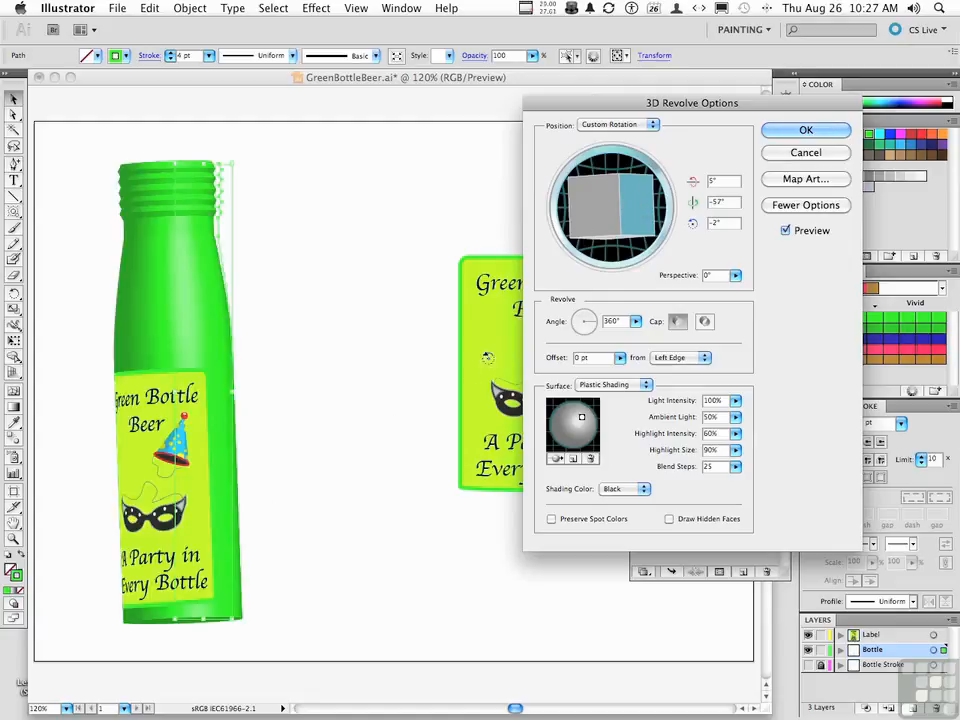
pyautogui.moveTo(601, 209)
pyautogui.mouseDown()
pyautogui.moveTo(607, 227)
pyautogui.moveTo(612, 221)
pyautogui.mouseUp()
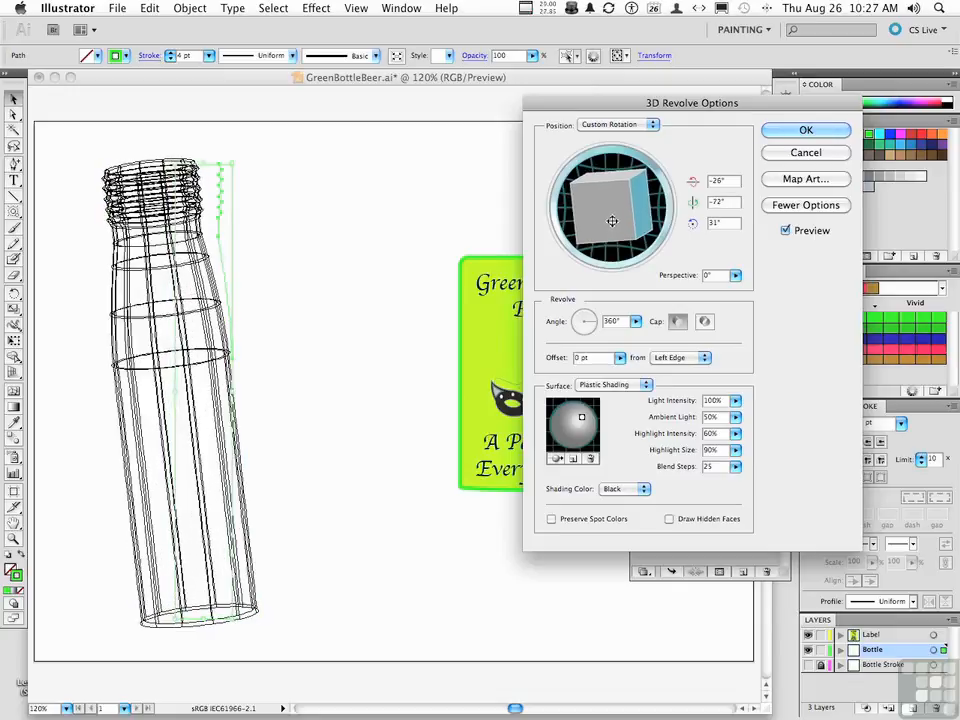
pyautogui.click(780, 130)
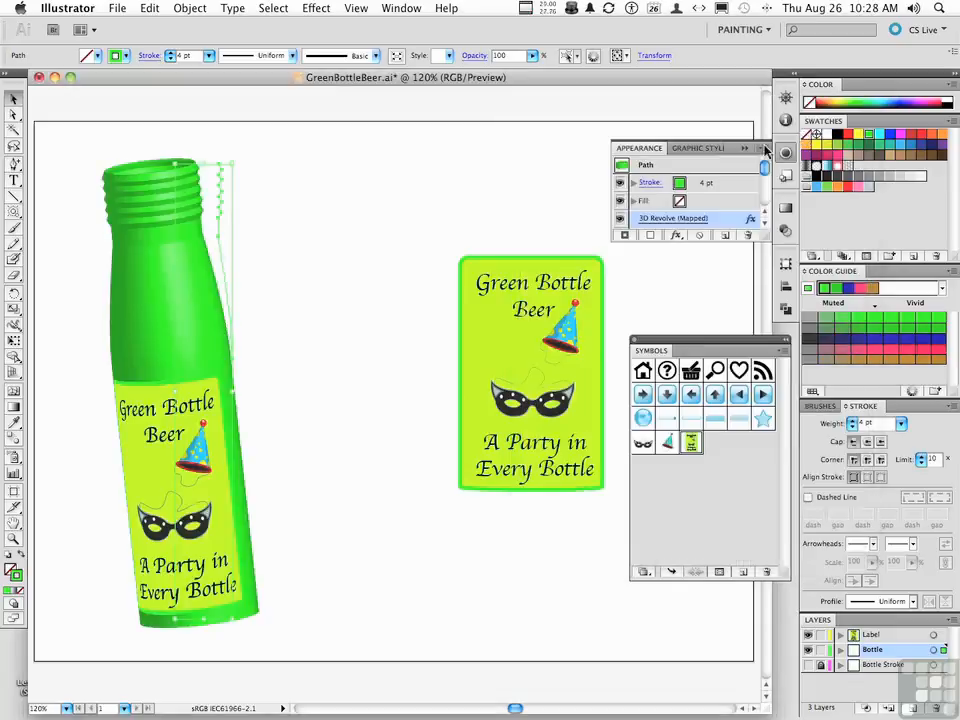
pyautogui.click(416, 211)
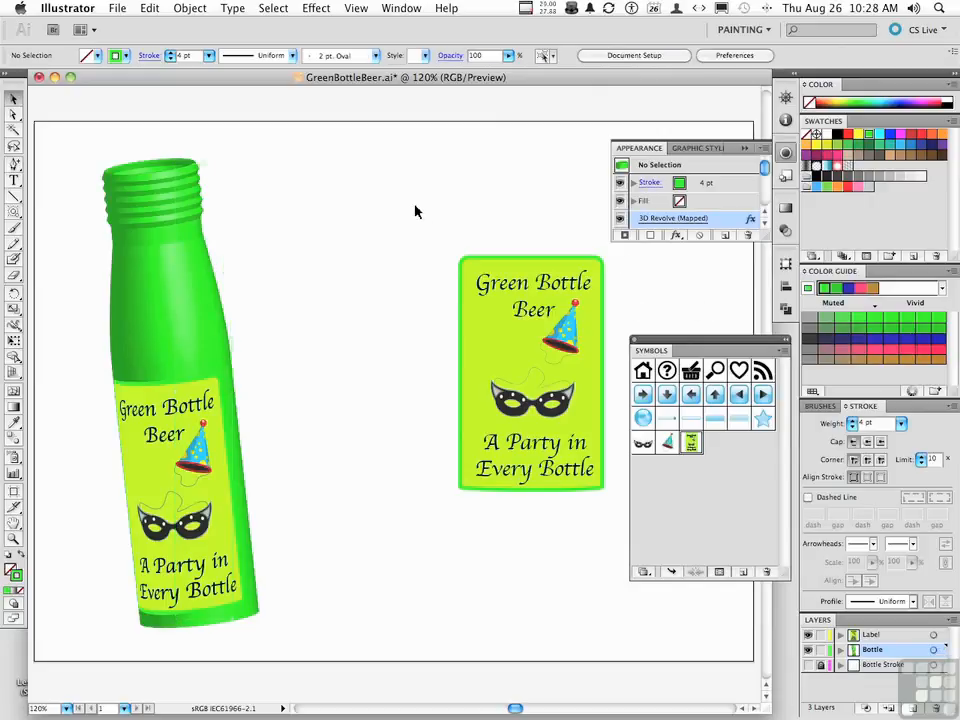